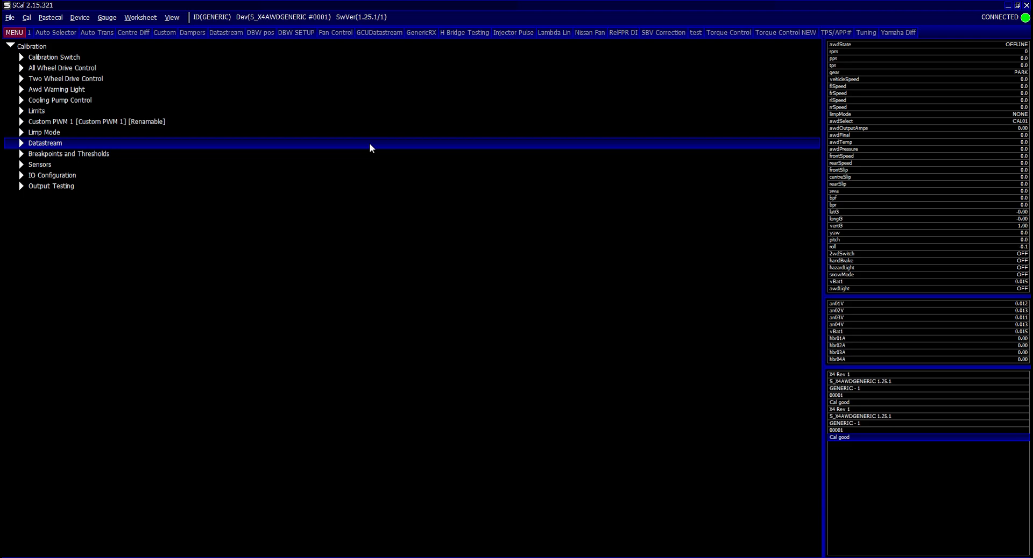
Open the Receive Content table in the Generic CAN Receive section of the Datastream calibration.
key(Right)
key(Down)
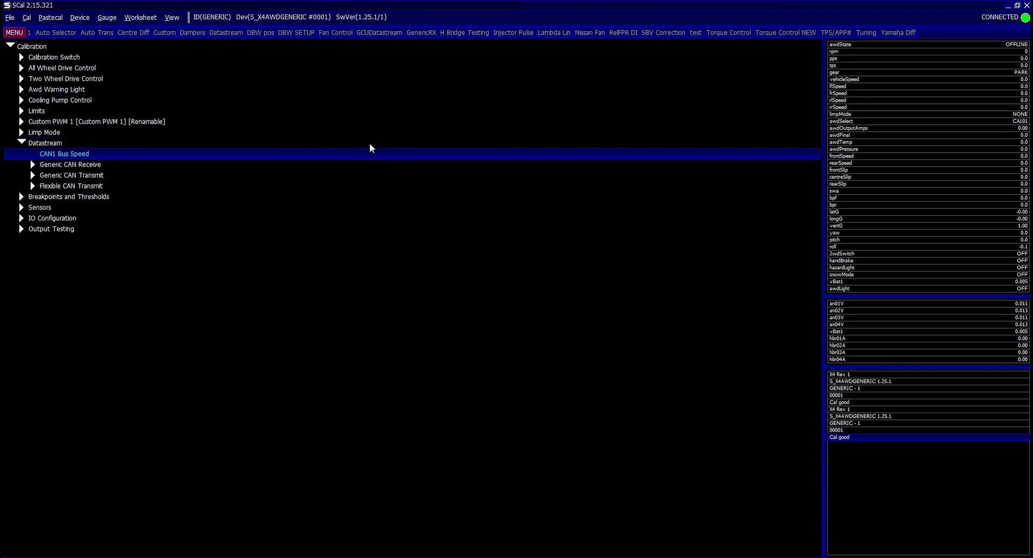
key(Down)
key(Right)
key(Down)
key(Return)
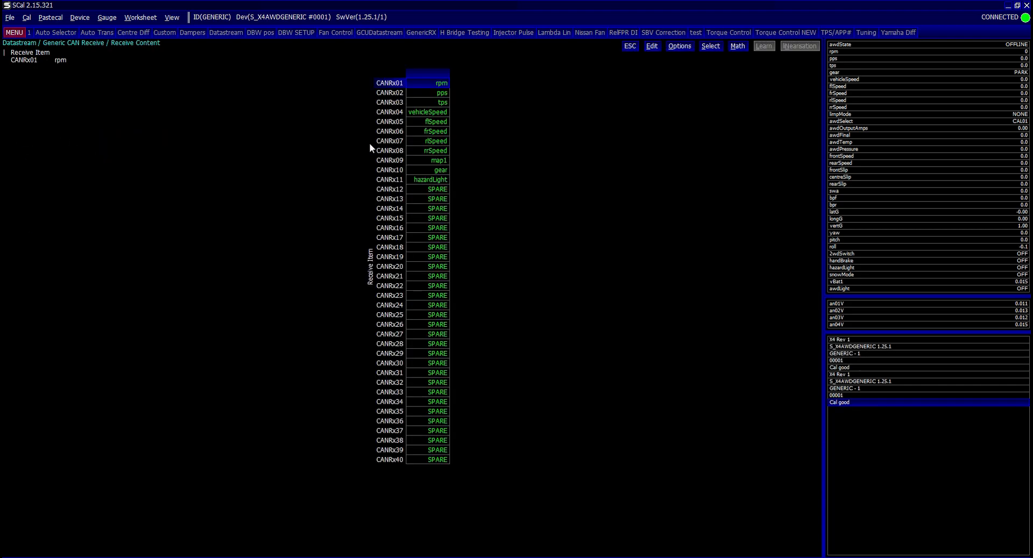
Examine the channels available for receive item CANRx01, leave its assignment unaltered and close the Receive Content table.
key(Return)
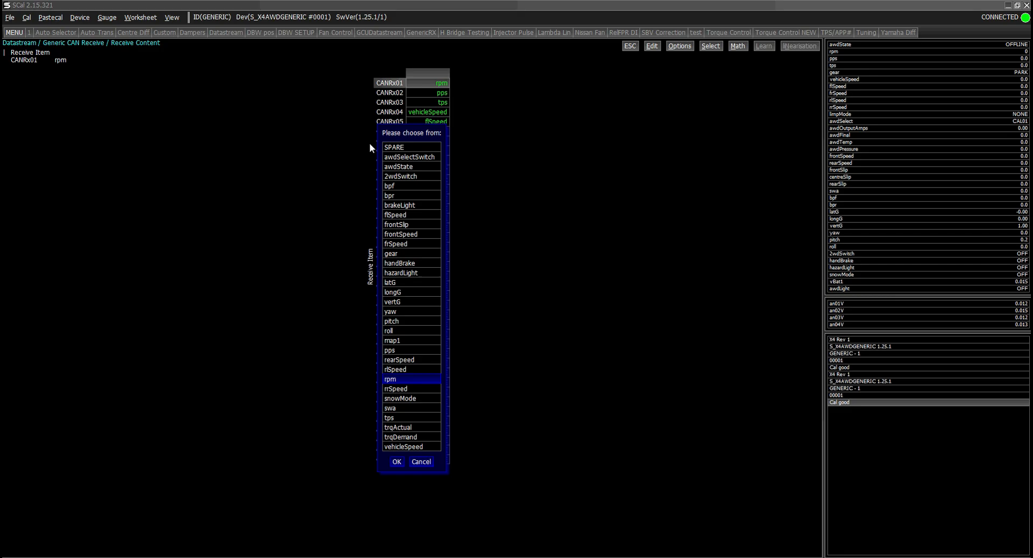
key(Escape)
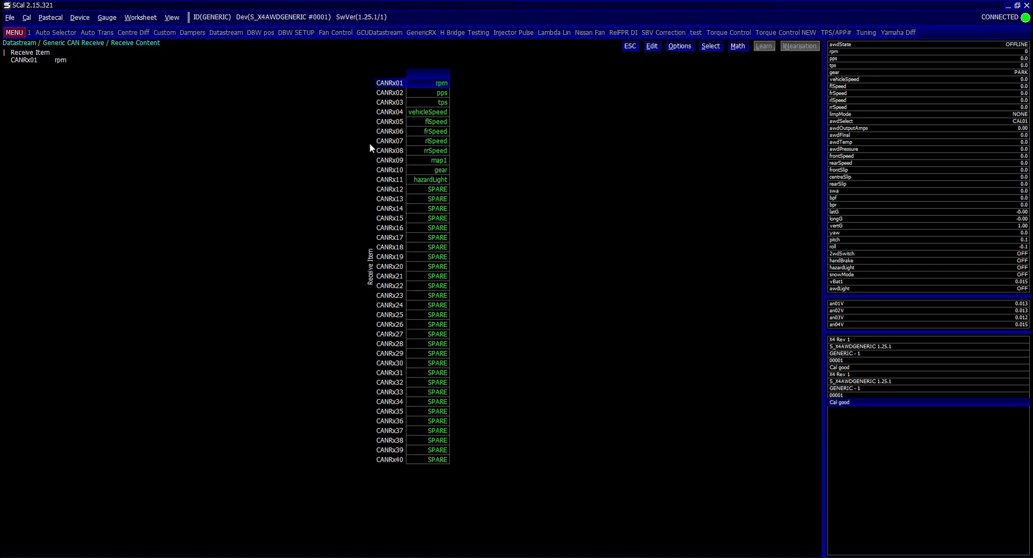
key(Escape)
key(Up)
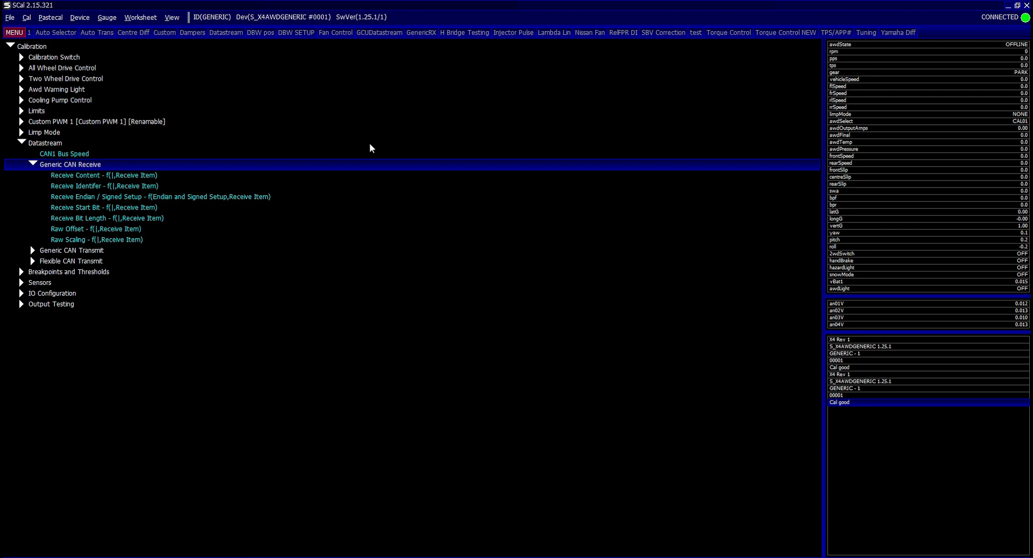
Examine the previews of CAN1 Bus Speed and the Generic CAN Receive calibrations from Receive Content through Receive Bit Length.
key(Up)
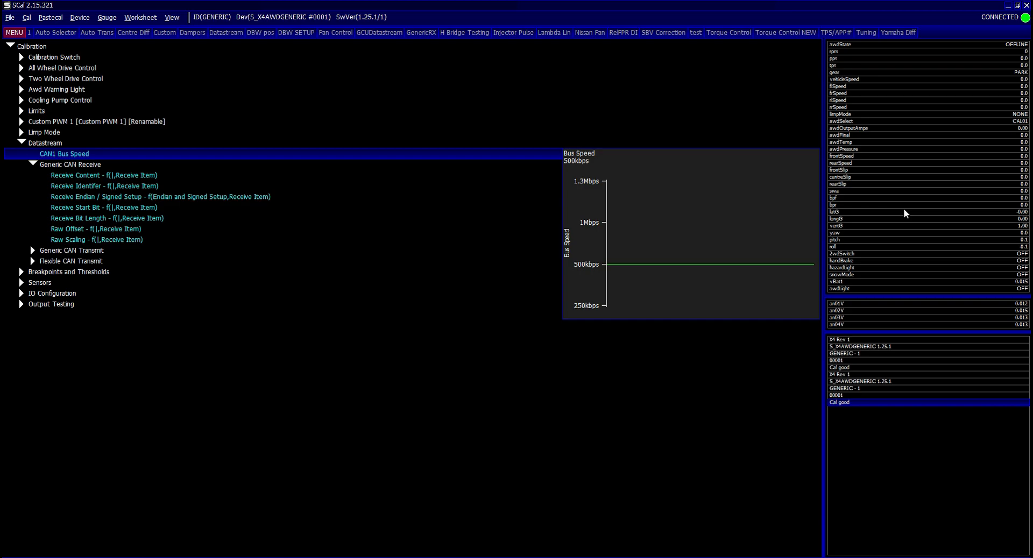
key(Down)
key(Down)
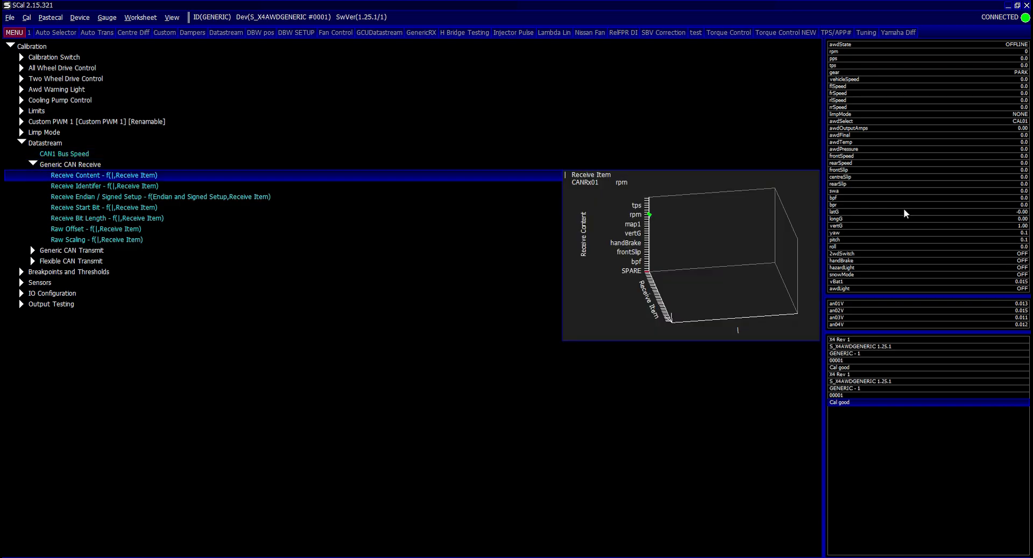
key(Down)
key(Down)
key(Down)
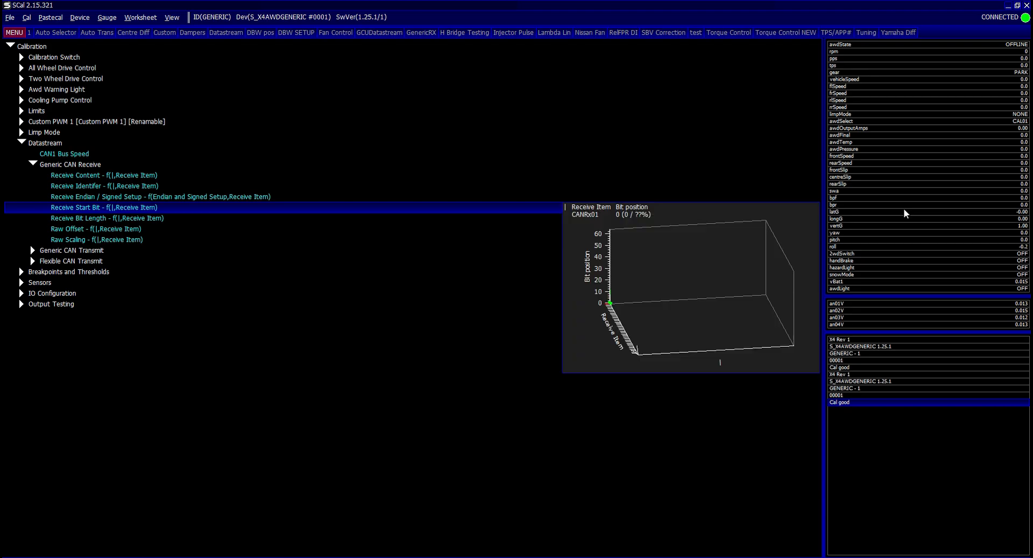
key(Down)
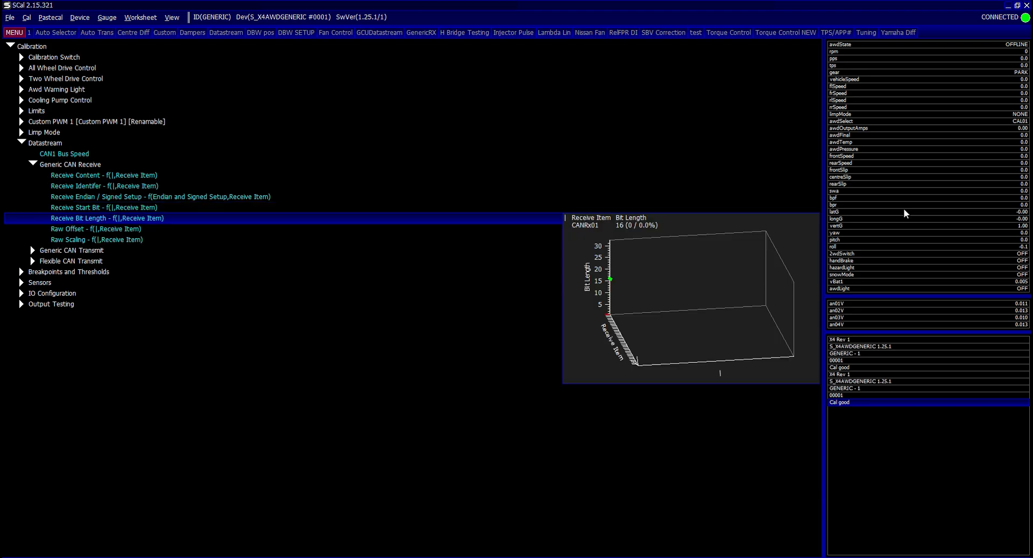
key(Up)
key(Up)
key(Up)
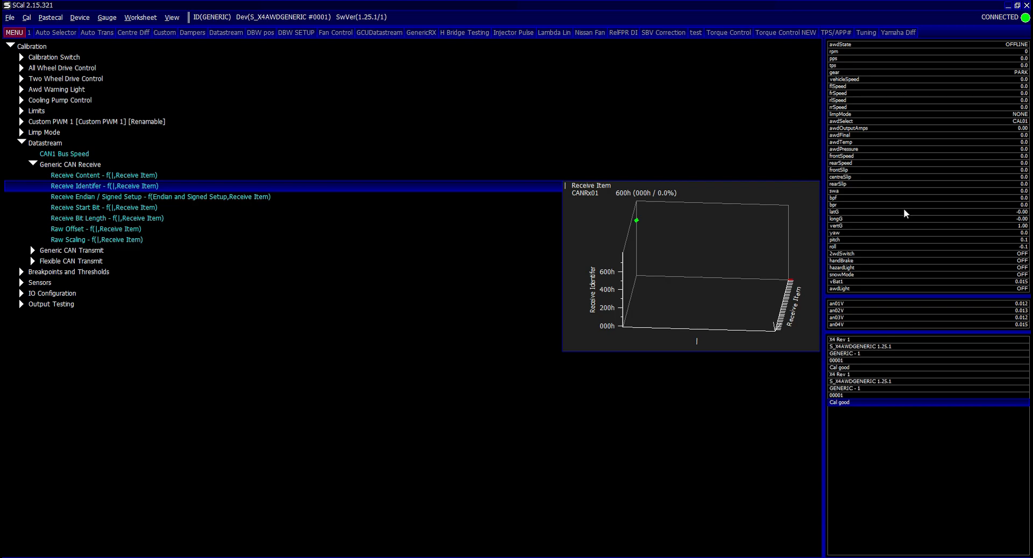
Review the Receive Content table and the Receive Identifier table in turn, closing each one.
key(Up)
key(Return)
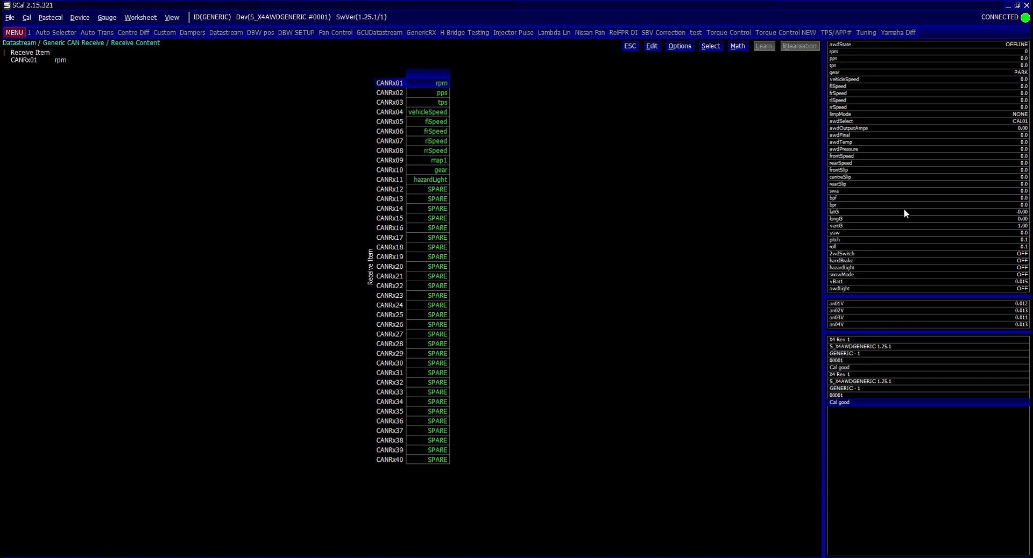
key(Escape)
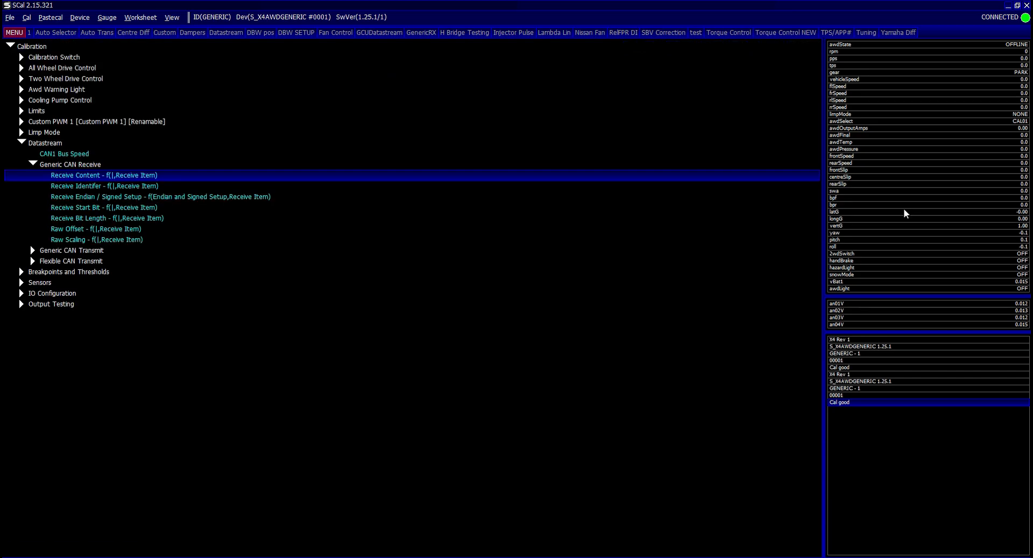
key(Down)
key(Return)
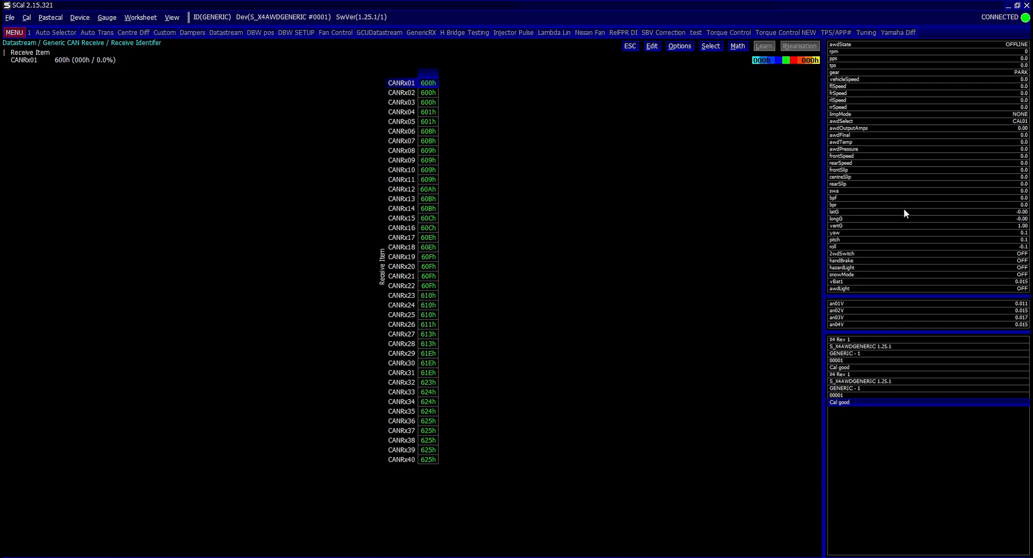
key(Escape)
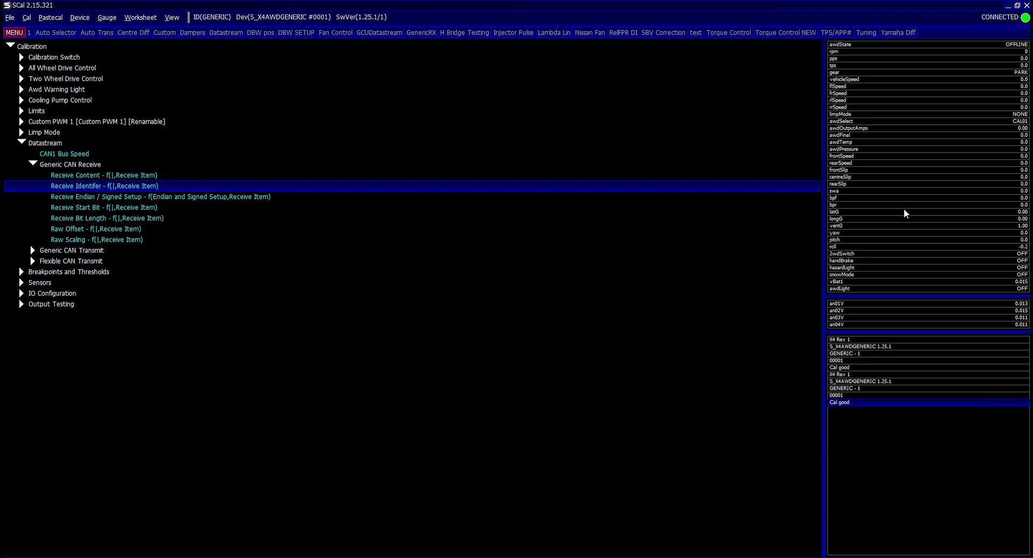
Create a new worksheet named Test.
key(alt+w)
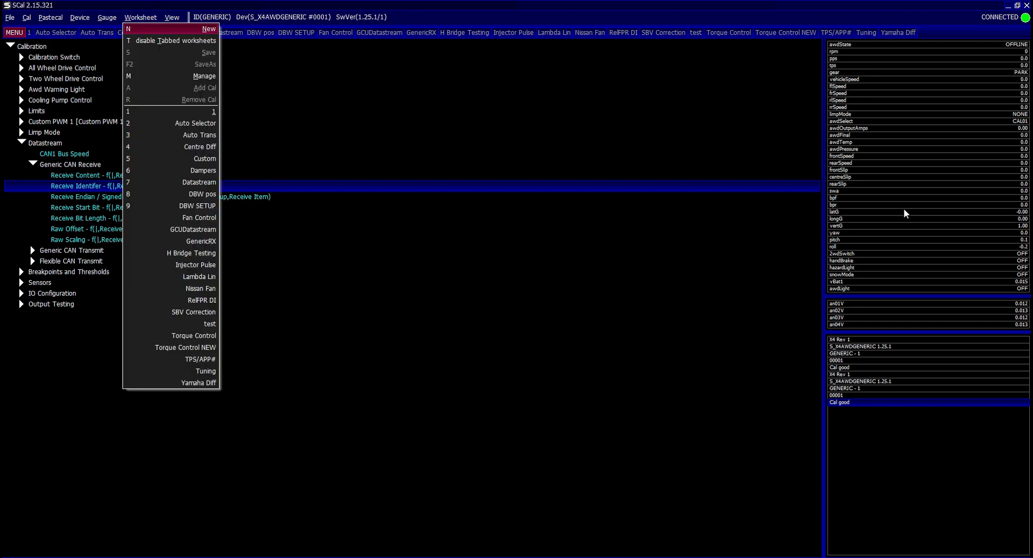
key(n)
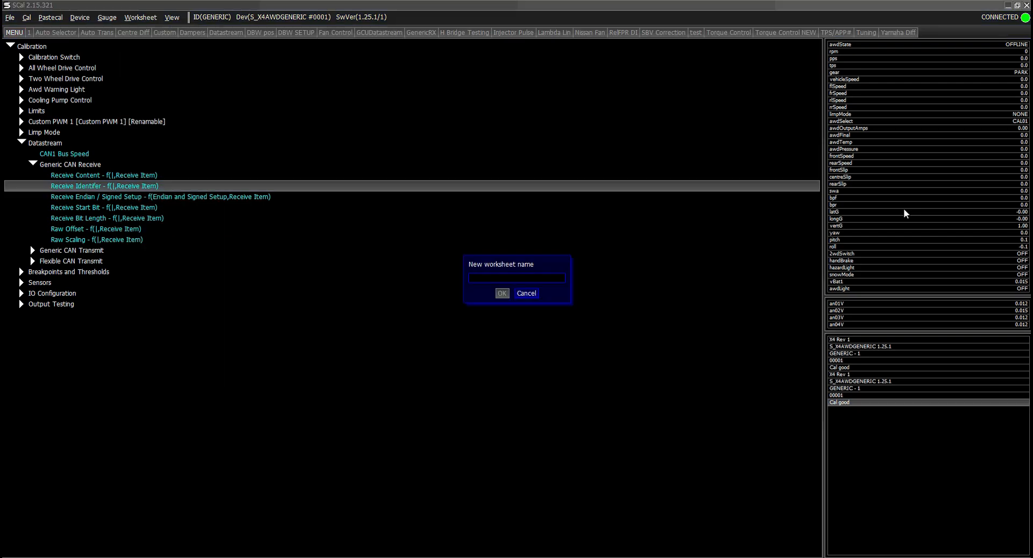
text(Test)
key(Return)
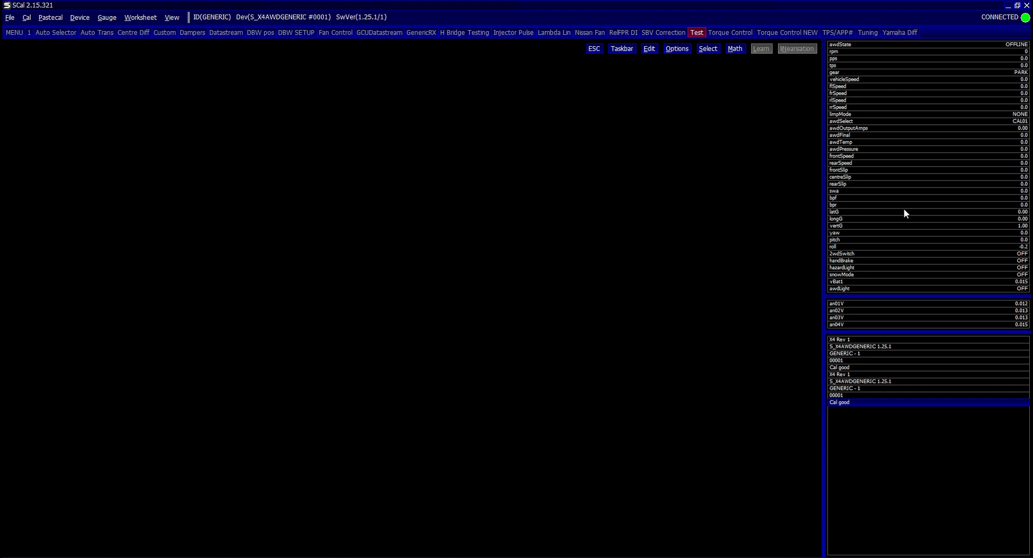
Add all seven Generic CAN Receive calibrations, from Receive Content to Raw Scaling, to the Test worksheet, filtering the list by "gen".
key(alt+w)
key(Down)
key(Down)
key(Down)
key(Down)
key(Down)
key(Return)
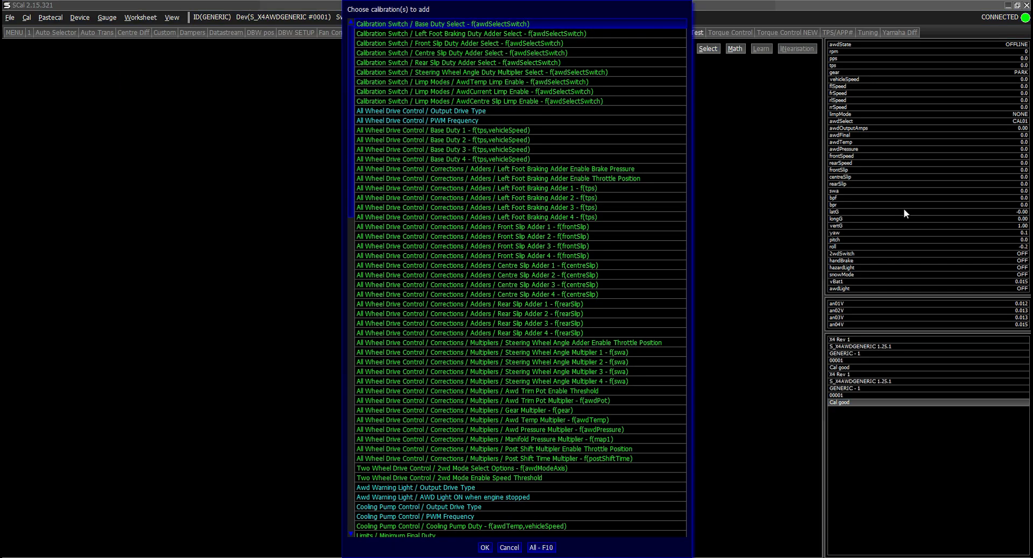
text(gen)
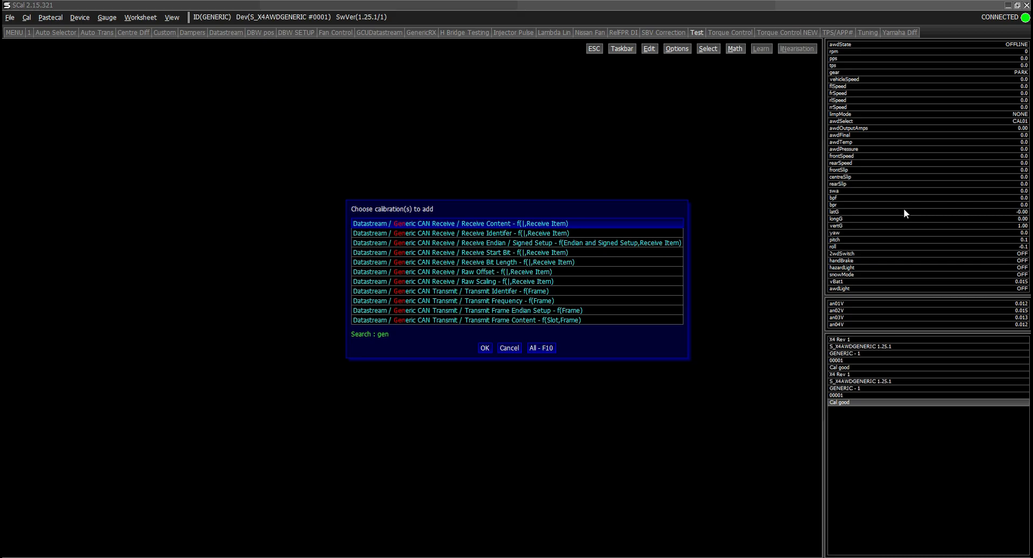
key(shift+Down)
key(shift+Down)
key(shift+Down)
key(shift+Down)
key(shift+Down)
key(shift+Down)
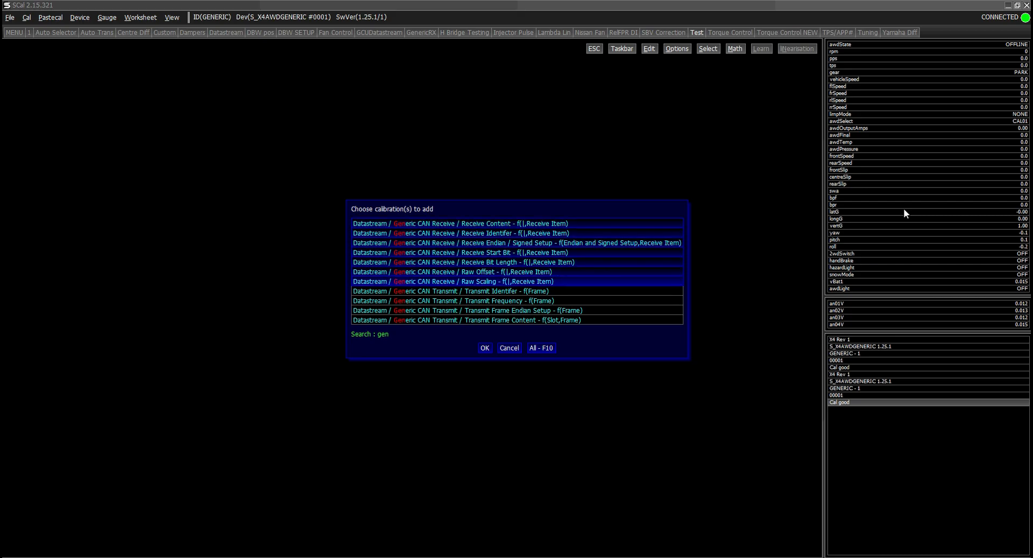
key(Return)
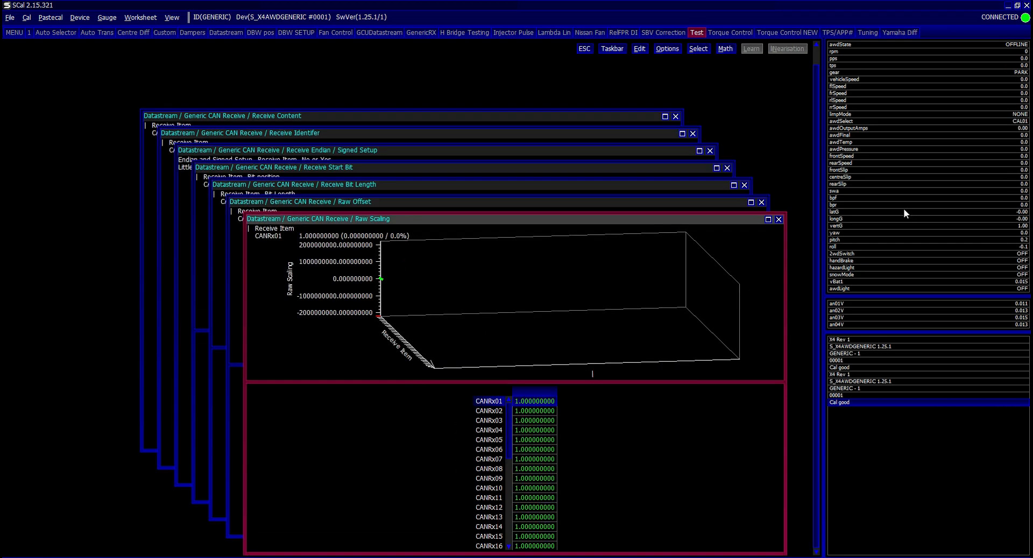
Move the Receive Content window to the worksheet's upper-left corner and narrow it to fit around its table.
drag(394, 118, 254, 68)
drag(546, 139, 148, 148)
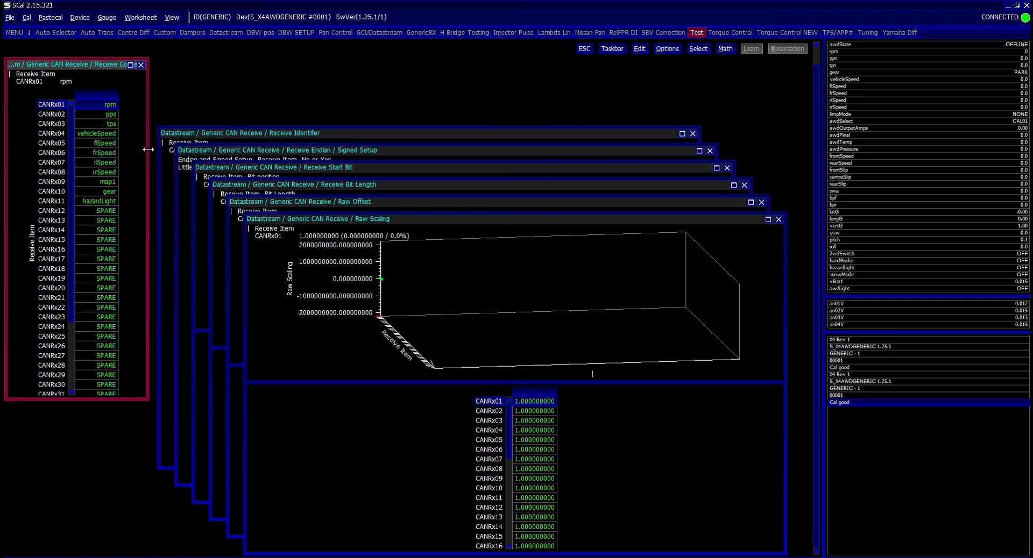
scroll(137, 153, down, 2)
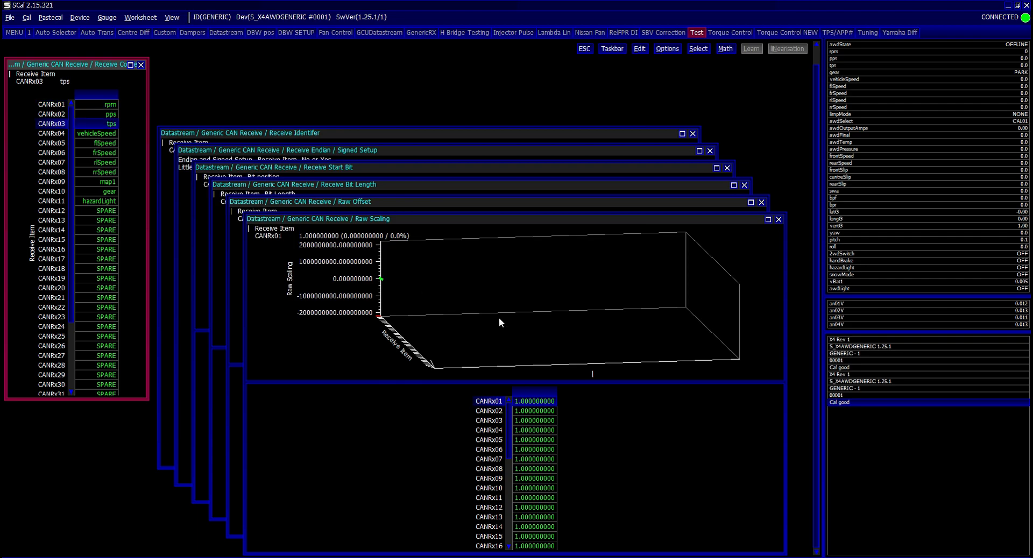
Switch the Raw Scaling window from showing both views to Textual View only.
click(511, 327)
click(540, 452)
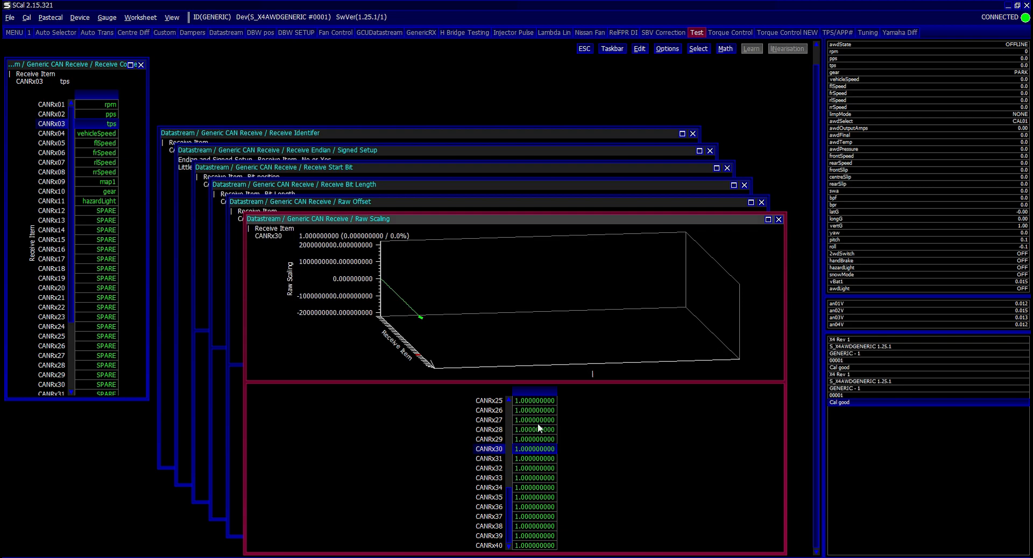
click(510, 314)
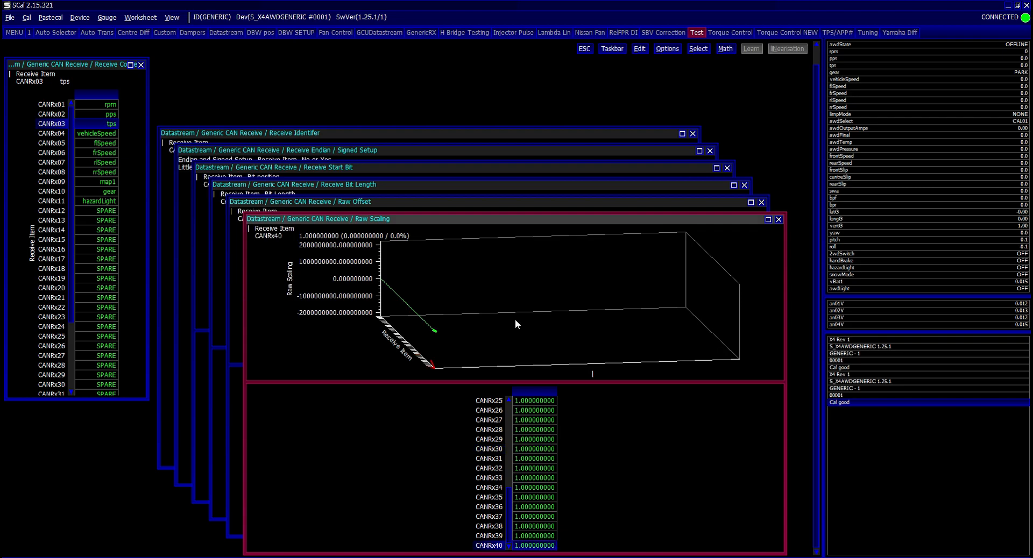
key(o)
key(Down)
key(Down)
key(Down)
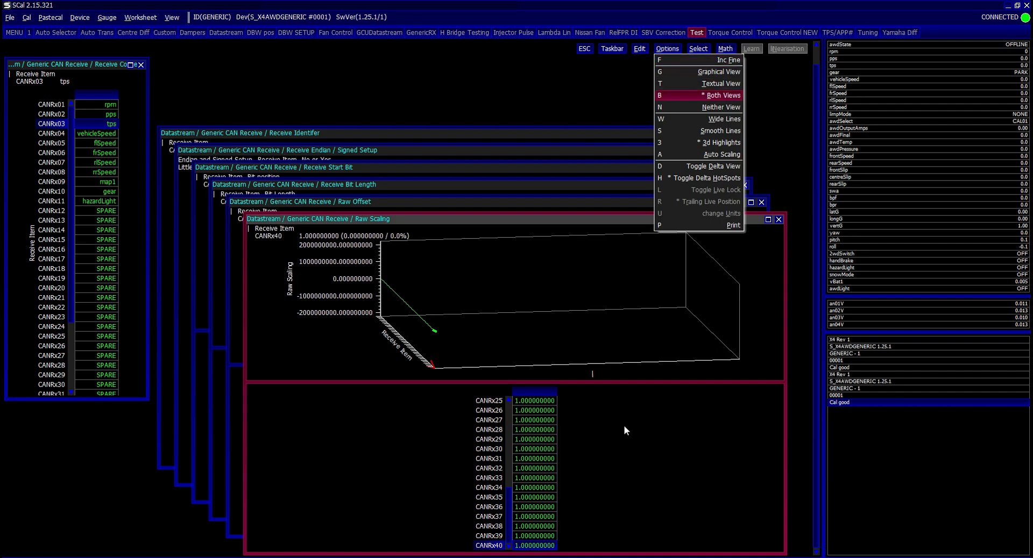
key(Up)
key(Return)
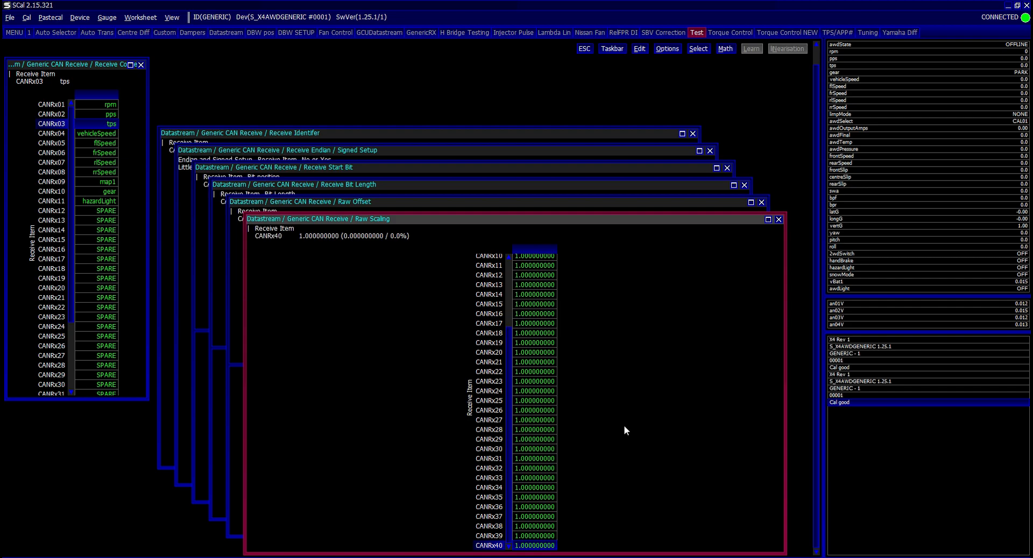
Leave the Test worksheet and open the existing GenericRX worksheet.
key(alt+w)
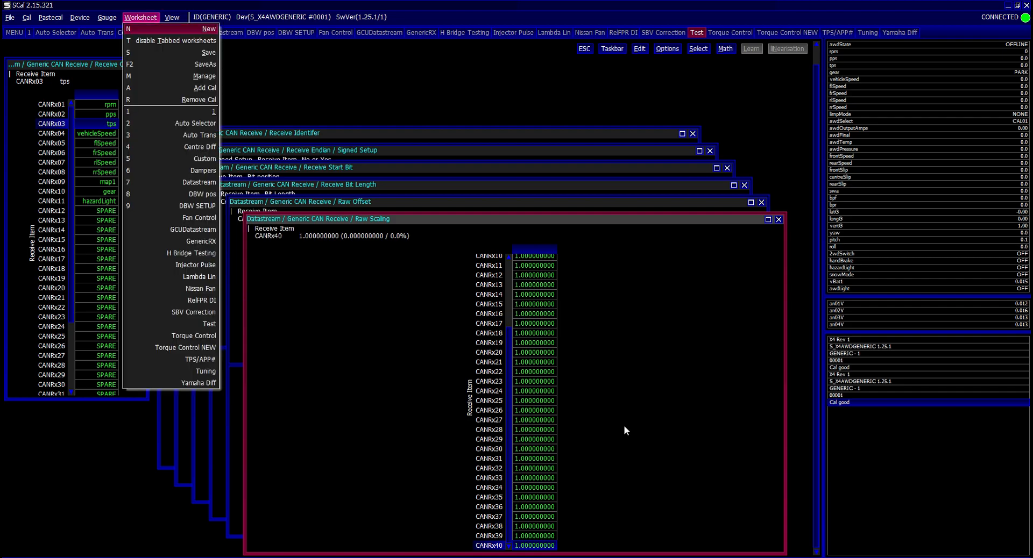
key(Down)
key(Down)
key(Down)
key(Down)
key(Down)
key(Down)
key(Down)
key(Down)
key(Down)
key(Down)
key(Down)
key(Down)
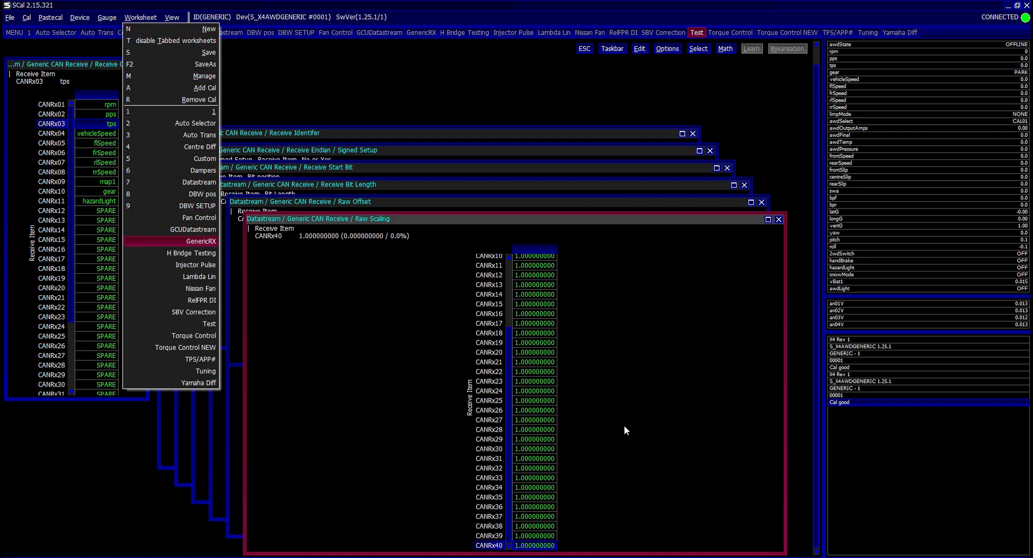
key(Return)
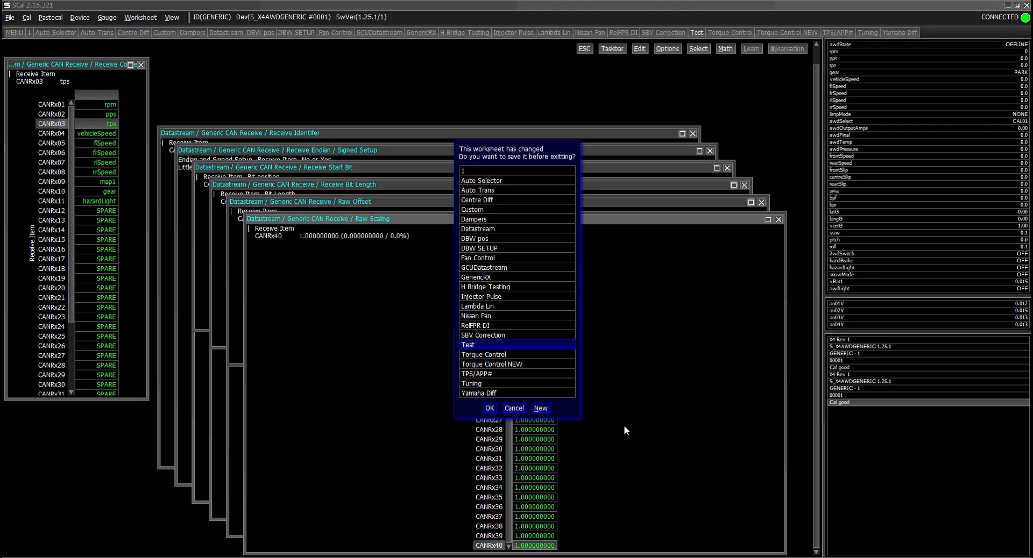
text(c)
key(Escape)
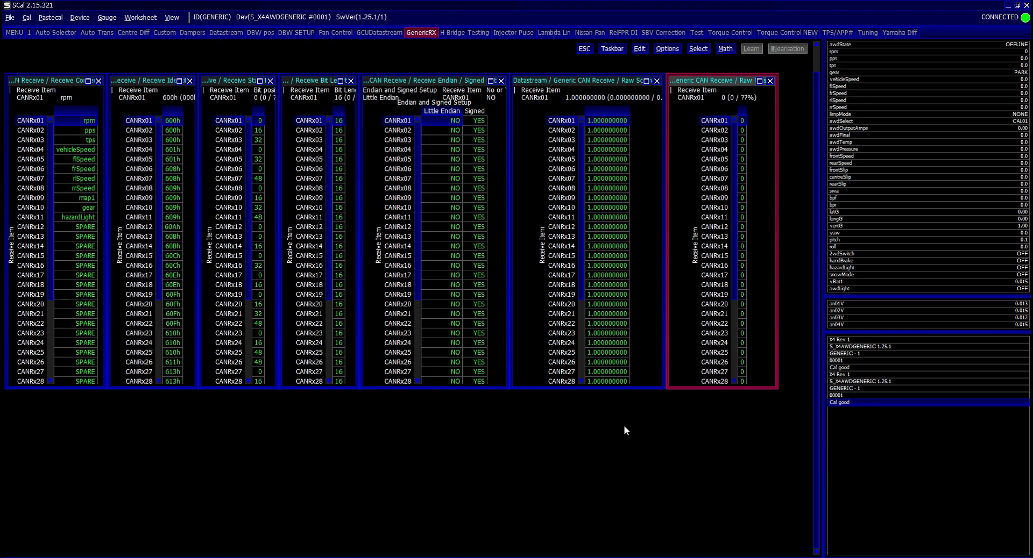
click(622, 124)
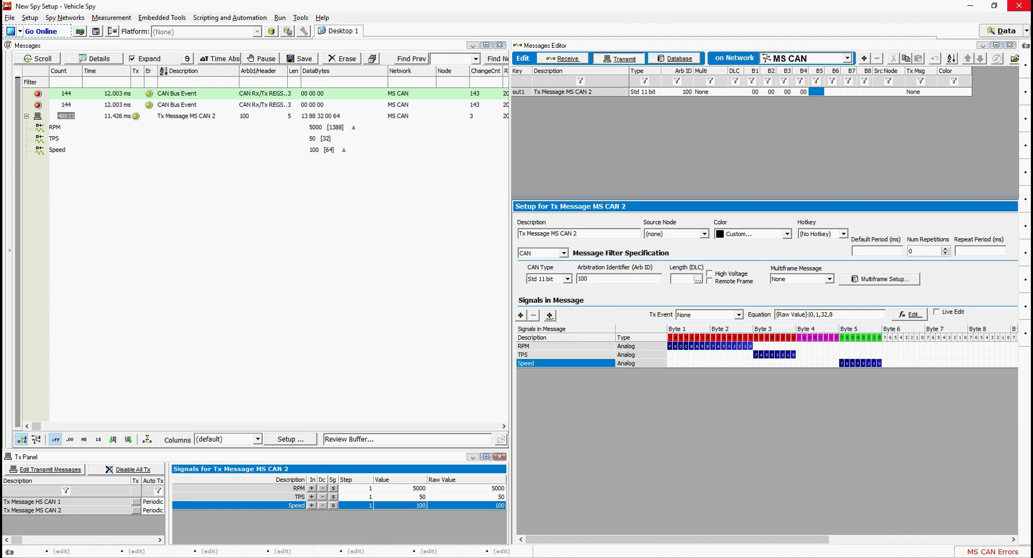
Switch to Vehicle Spy and examine the data bytes of Tx Message MS CAN 2 and its RPM, TPS and Speed signals.
click(250, 117)
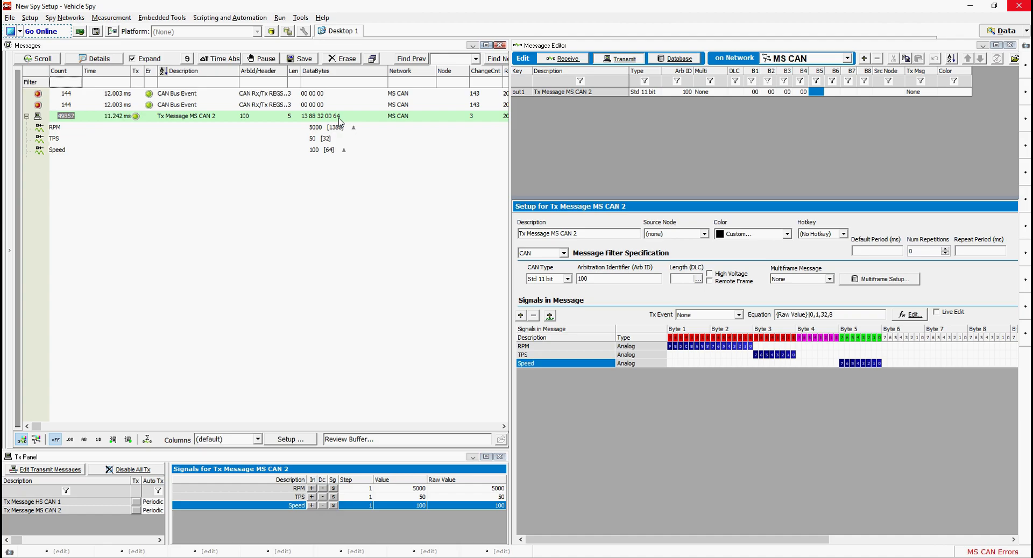
click(160, 129)
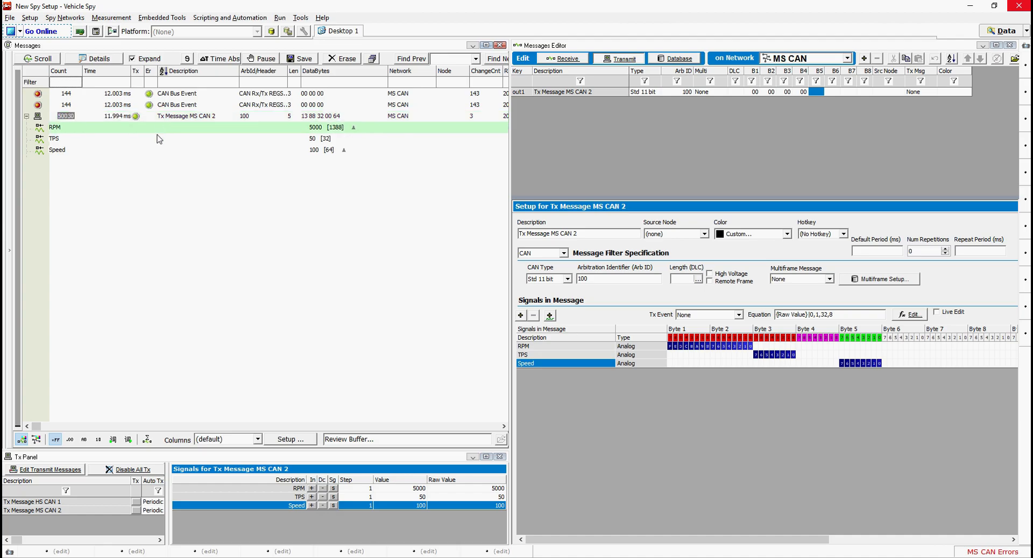
click(156, 140)
click(160, 151)
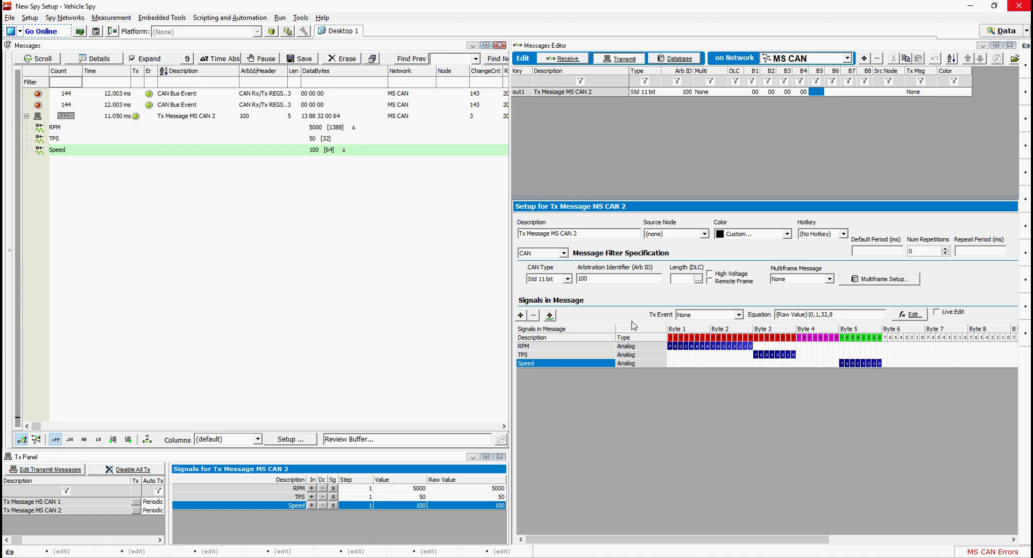
Check the RPM signal in the message setup, switch to SCal and set the Receive Identifier of CANRx01 to 100h.
click(687, 347)
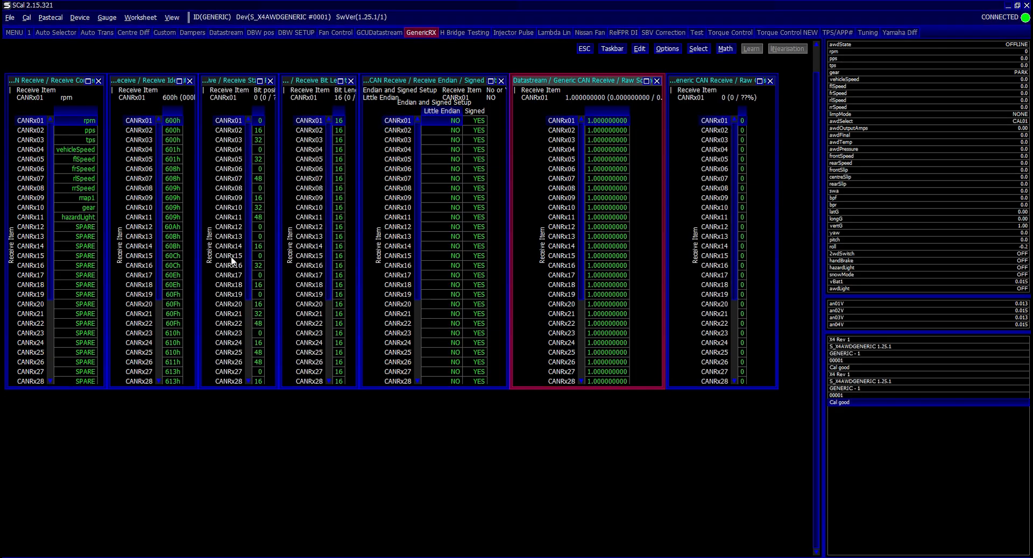
click(176, 120)
text(100h)
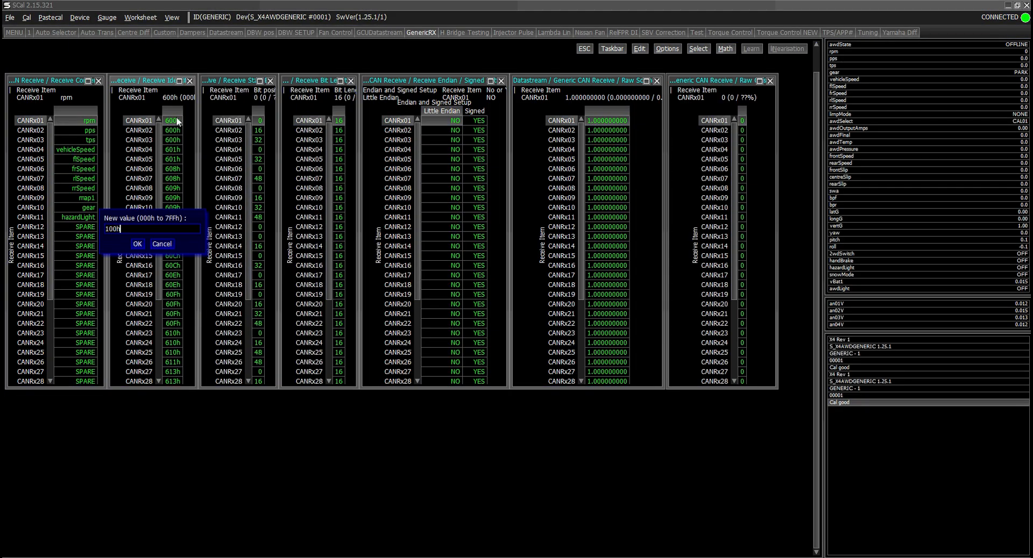
key(Return)
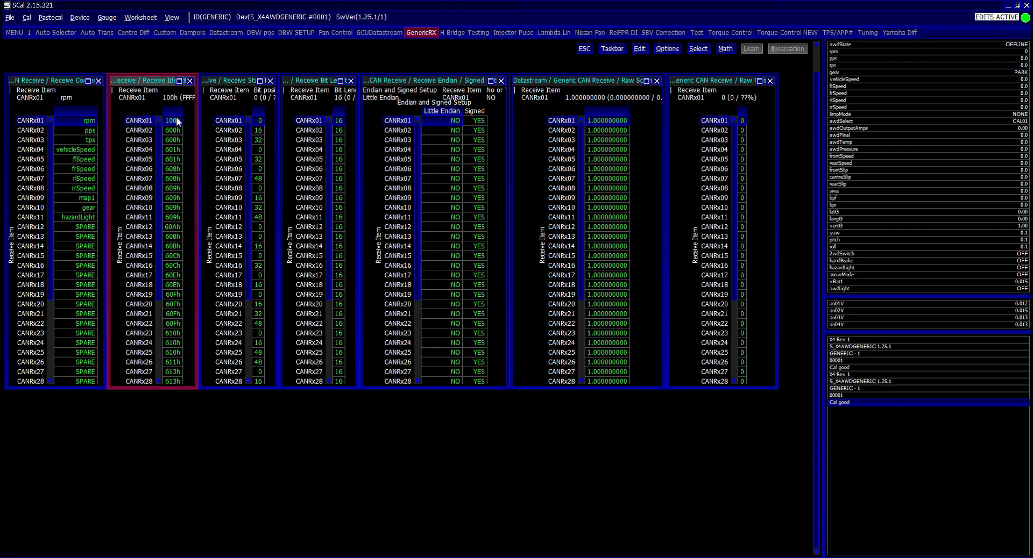
Review the start bit, bit length and endian setting of CANRx01, set its Signed option to NO, and program the calibration.
click(258, 121)
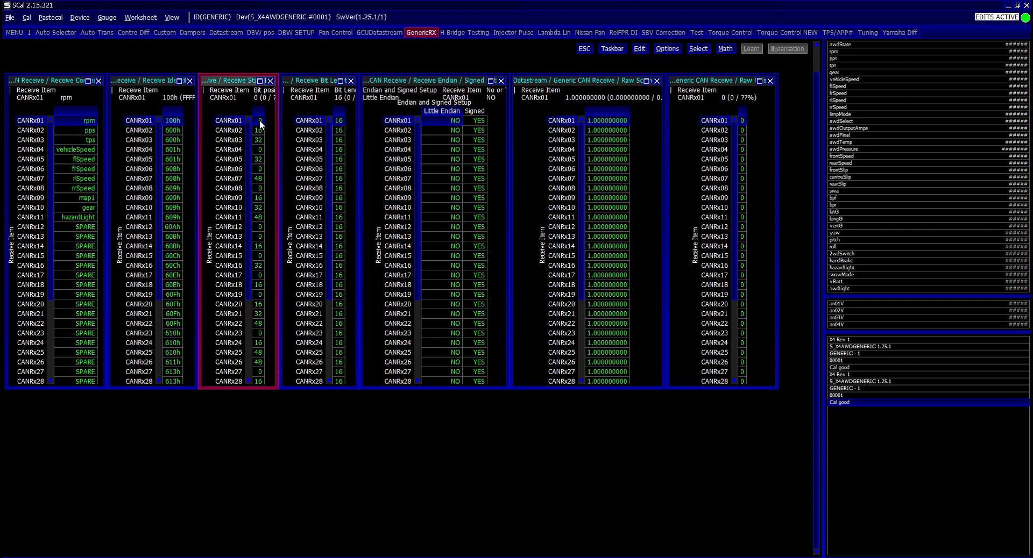
click(342, 123)
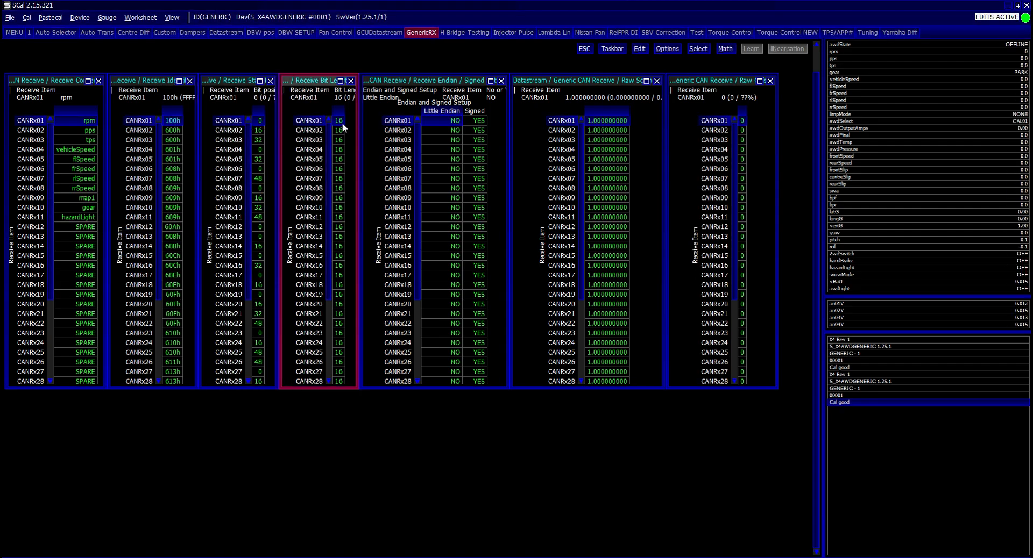
click(444, 120)
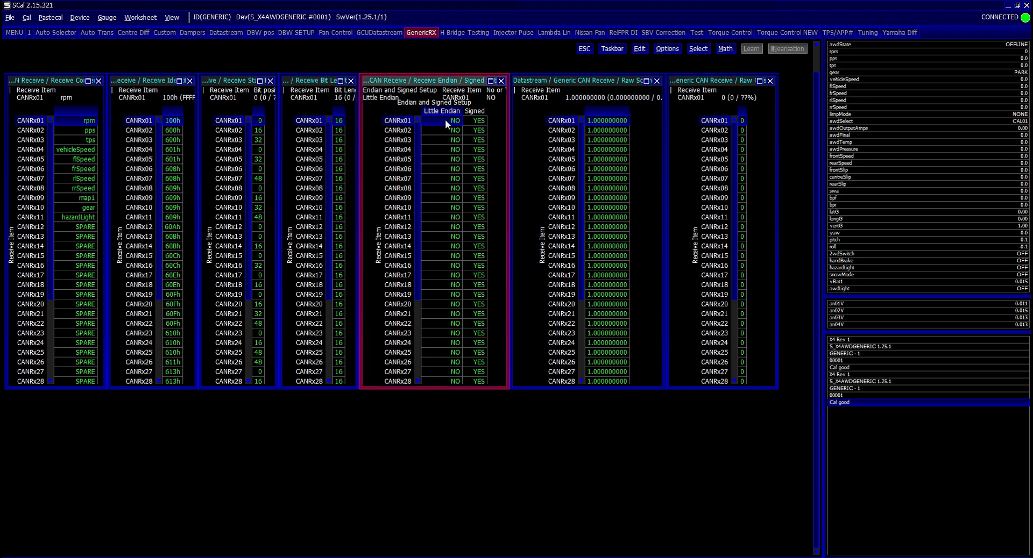
click(481, 121)
key(Page_Down)
key(ctrl+p)
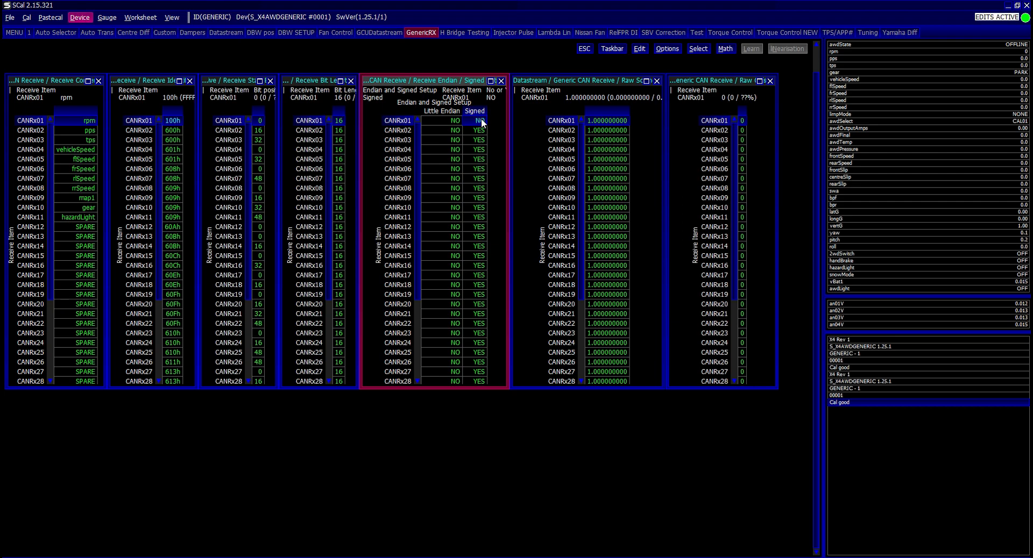
Display rpm as a large gauge and compare it with the transmitted RPM signal in Vehicle Spy, returning to SCal.
click(855, 51)
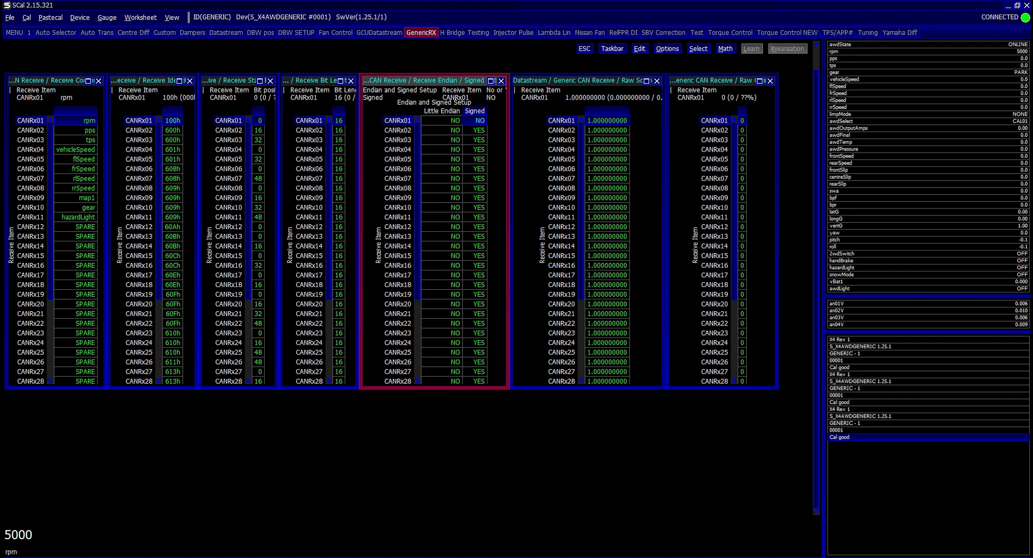
key(alt+Tab)
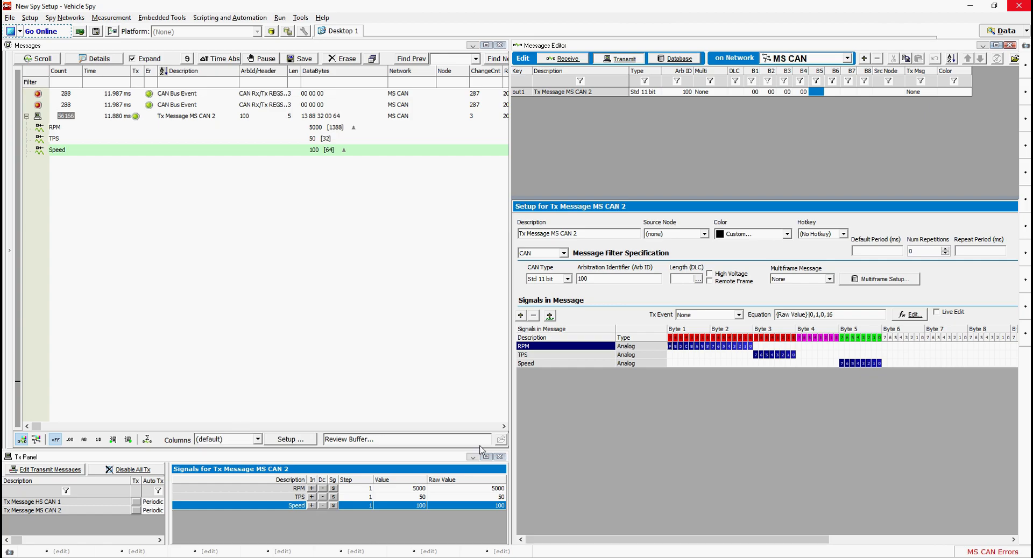
click(417, 489)
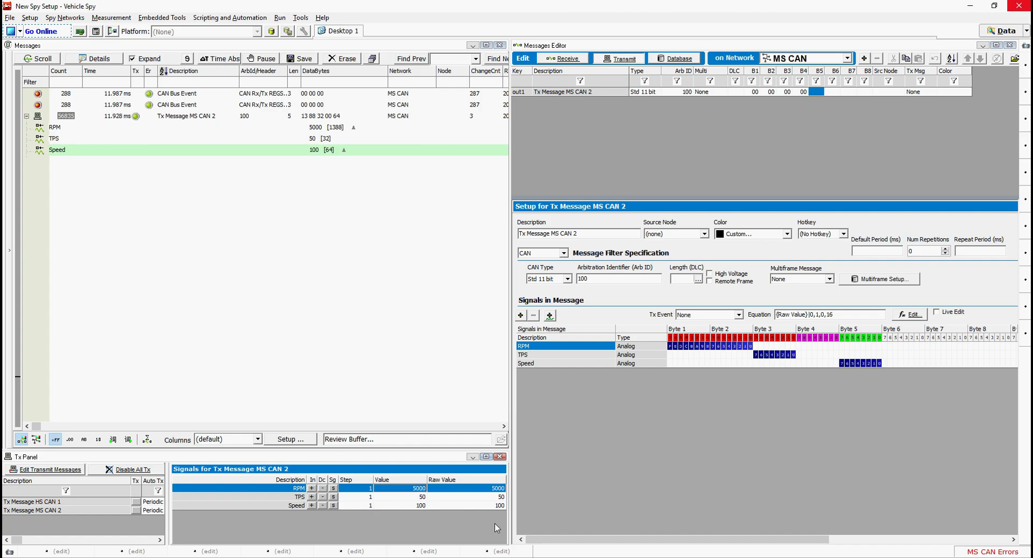
click(277, 557)
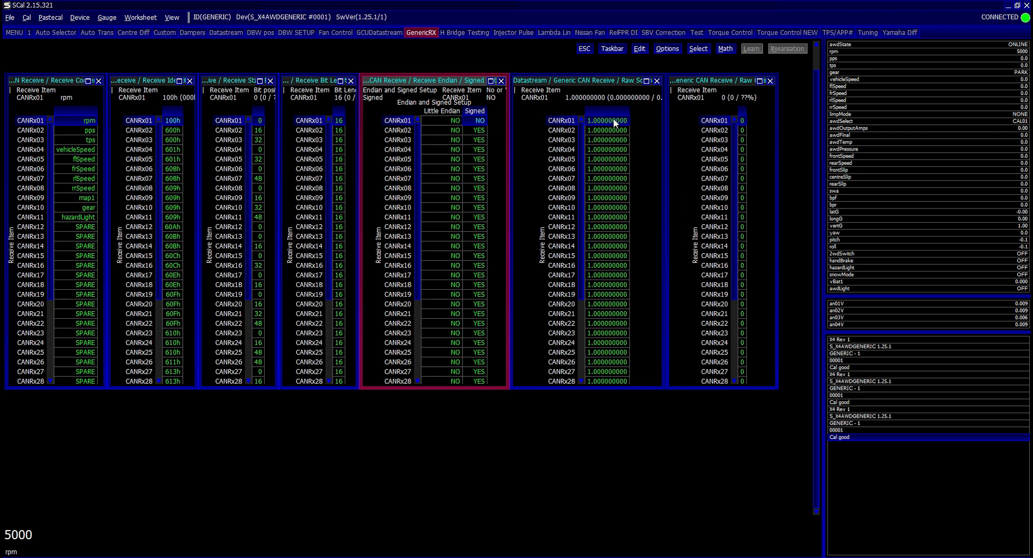
Set the Raw Scaling of CANRx01 to 0.25 and program the calibration.
click(612, 120)
double_click(612, 121)
text(0.25)
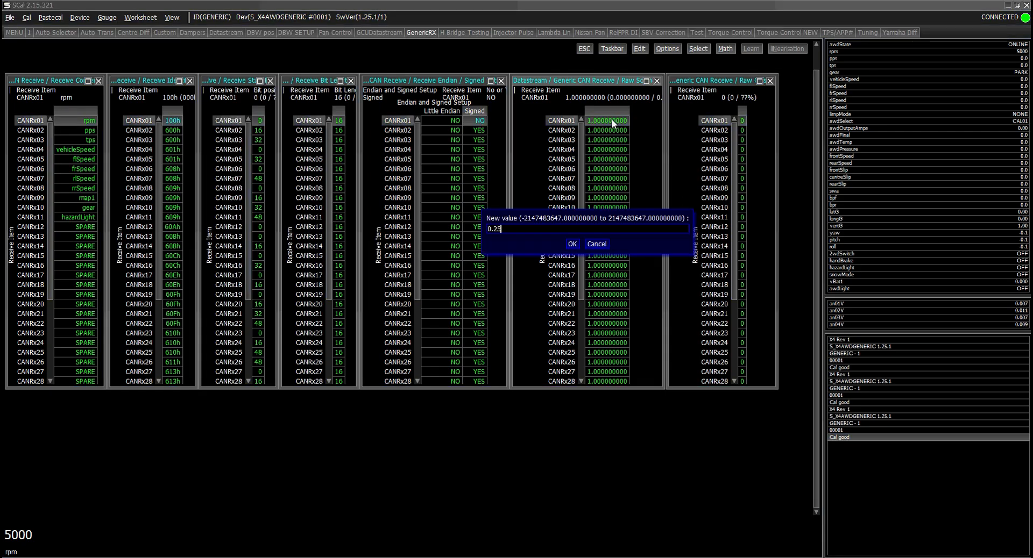
key(Return)
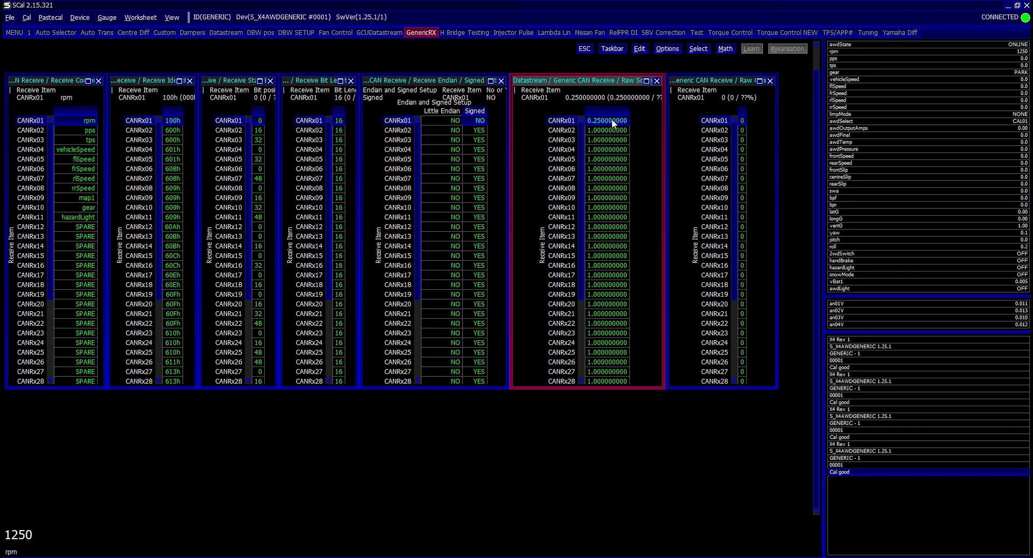
Try a Raw Offset of -10 on CANRx01 with the calibration programmed, and set the offset back to 0.
click(742, 123)
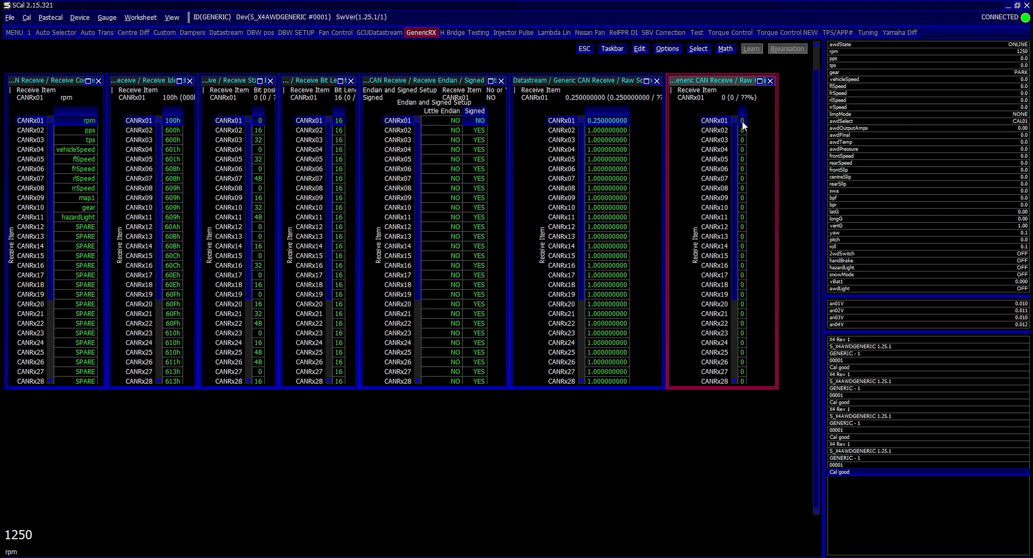
double_click(743, 121)
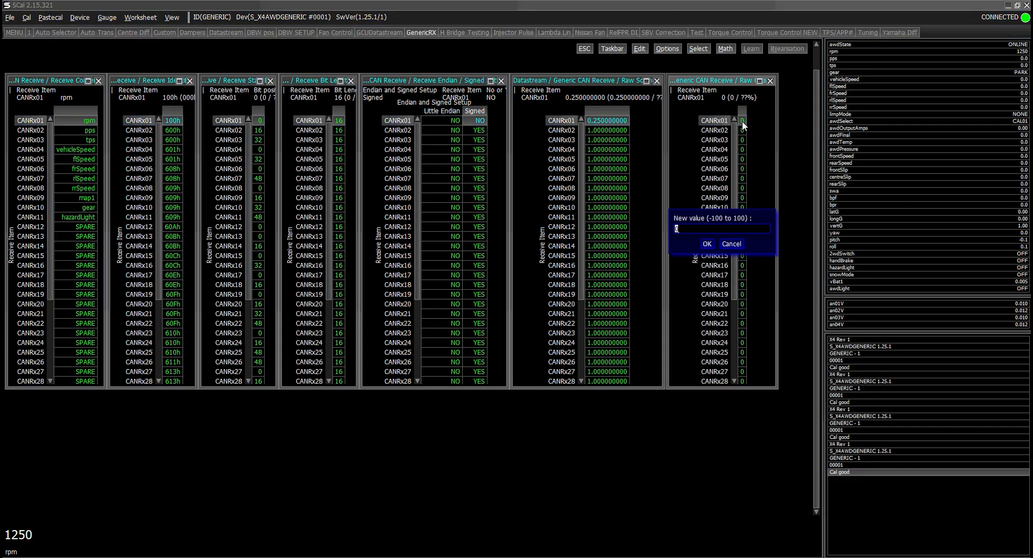
text(-10)
key(Return)
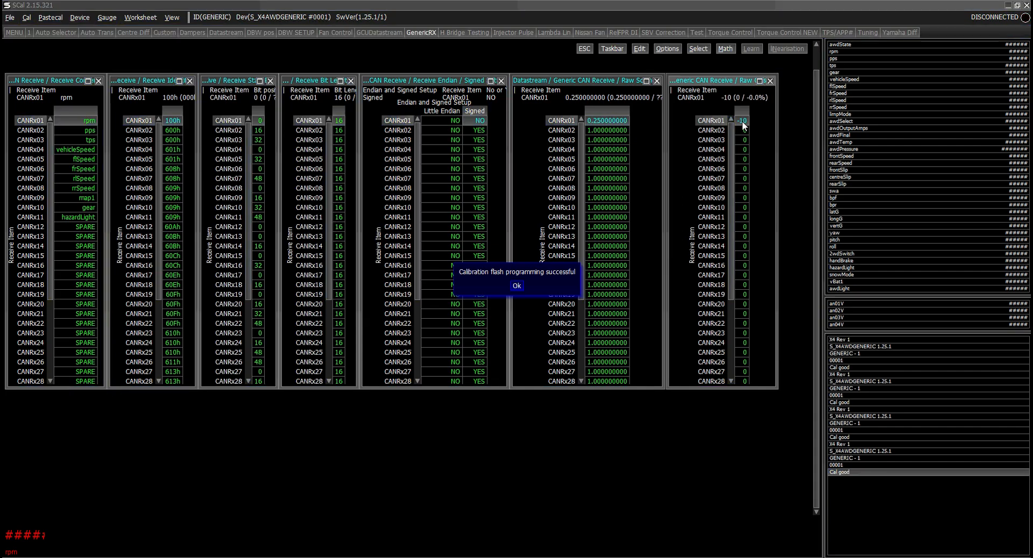
key(Return)
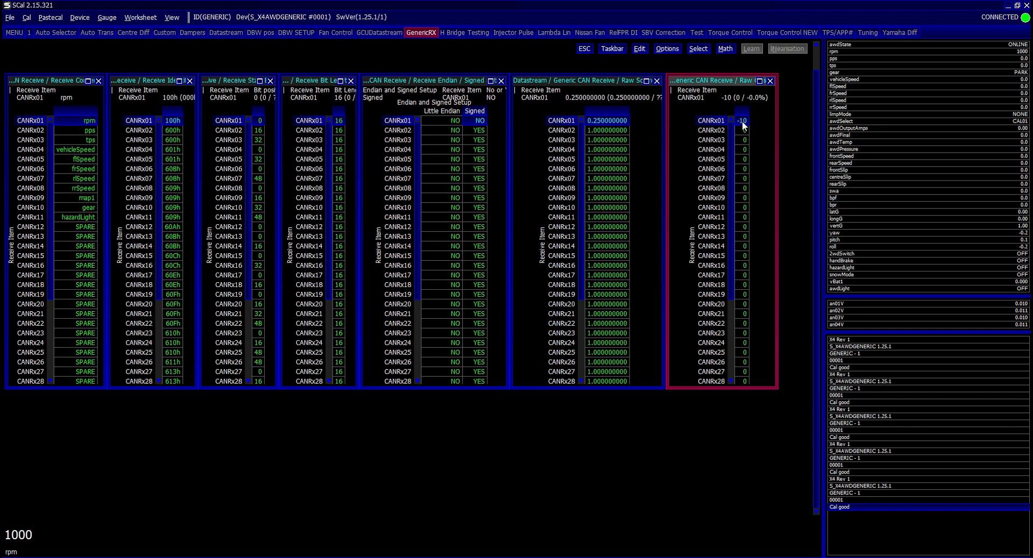
text(0)
key(Return)
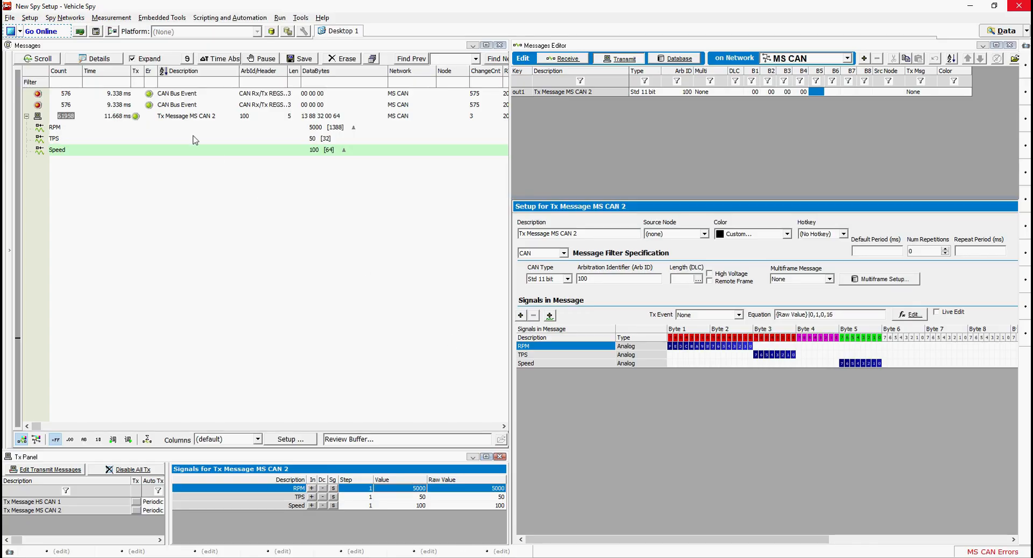
In Vehicle Spy, examine the TPS signal and its data byte within Tx Message MS CAN 2.
click(192, 141)
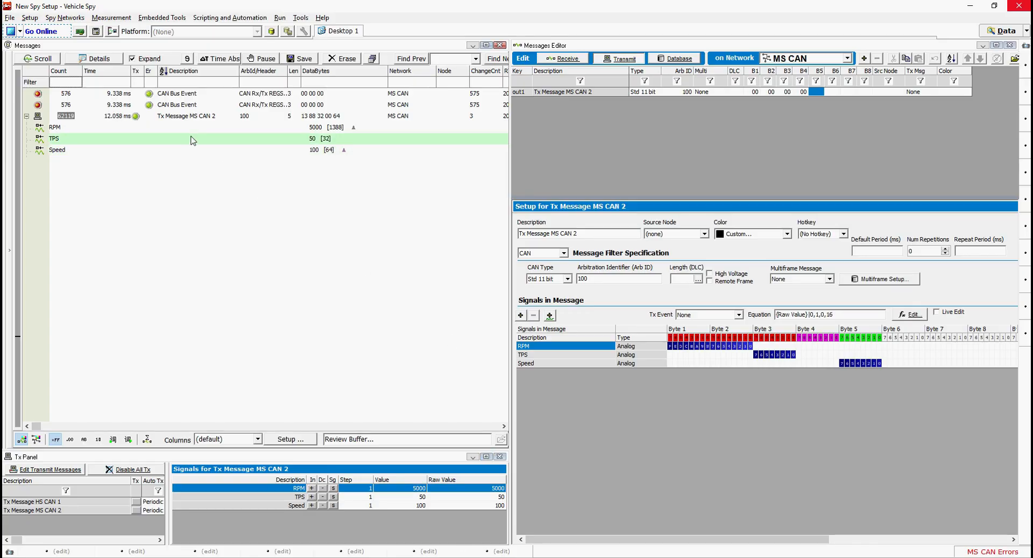
click(307, 116)
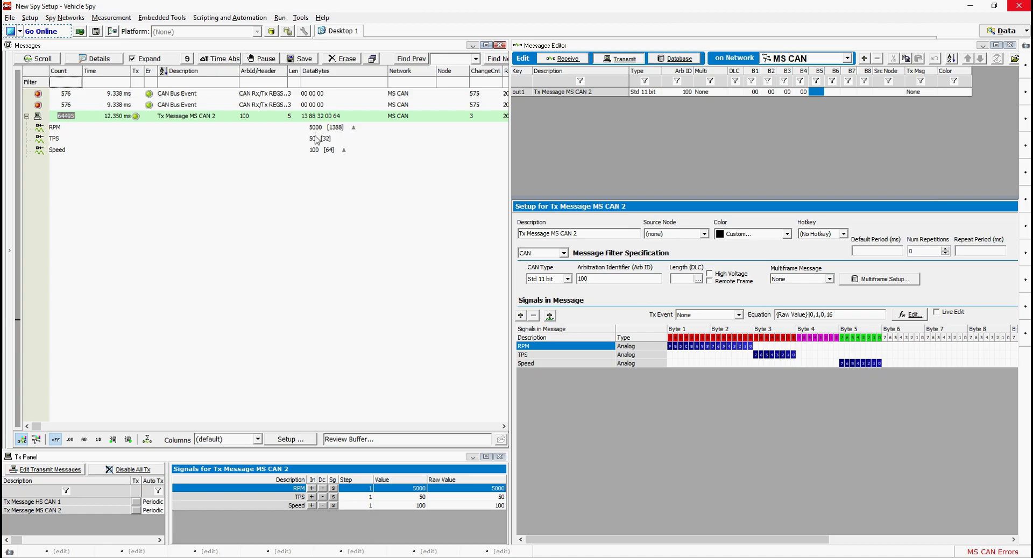
click(316, 139)
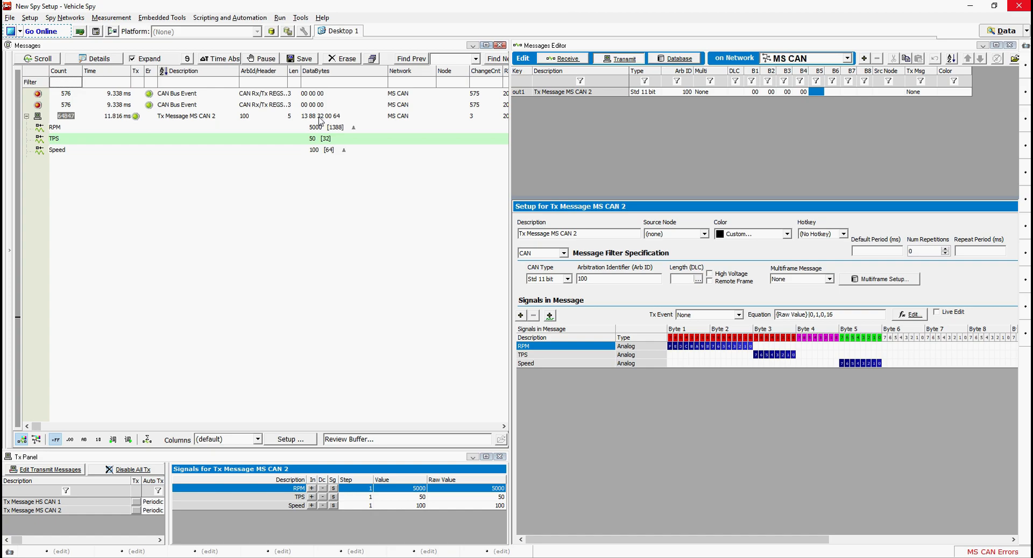
Switch back to SCal and set the Receive Identifier of CANRx02 (pps) and CANRx03 (tps) to 100h.
click(299, 557)
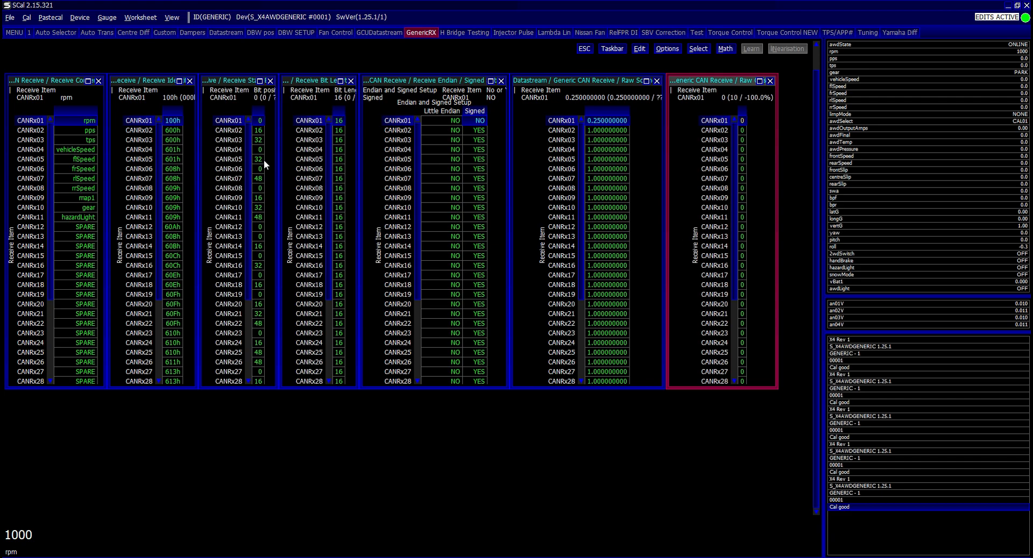
click(166, 130)
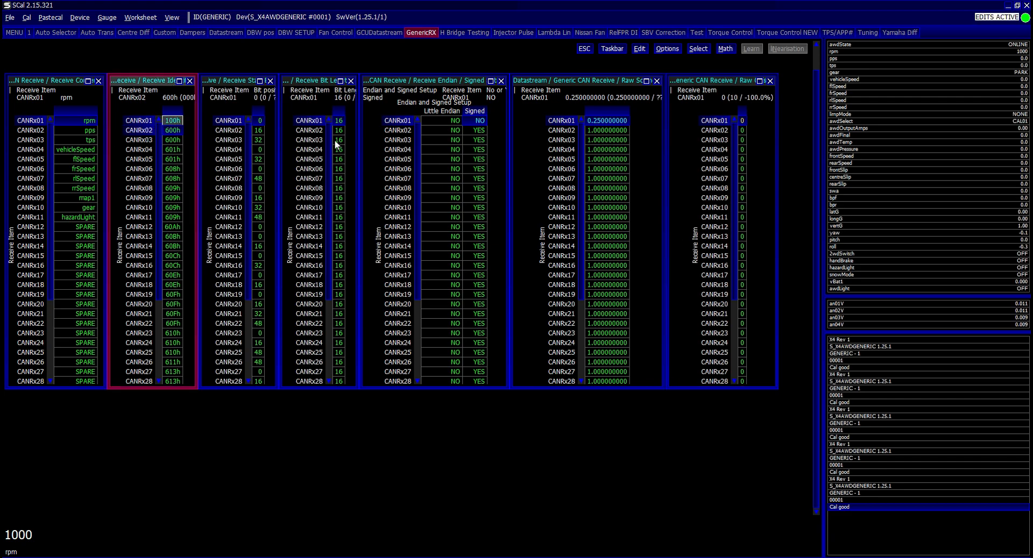
click(173, 138)
click(173, 133)
drag(174, 134, 173, 137)
text(100)
key(Return)
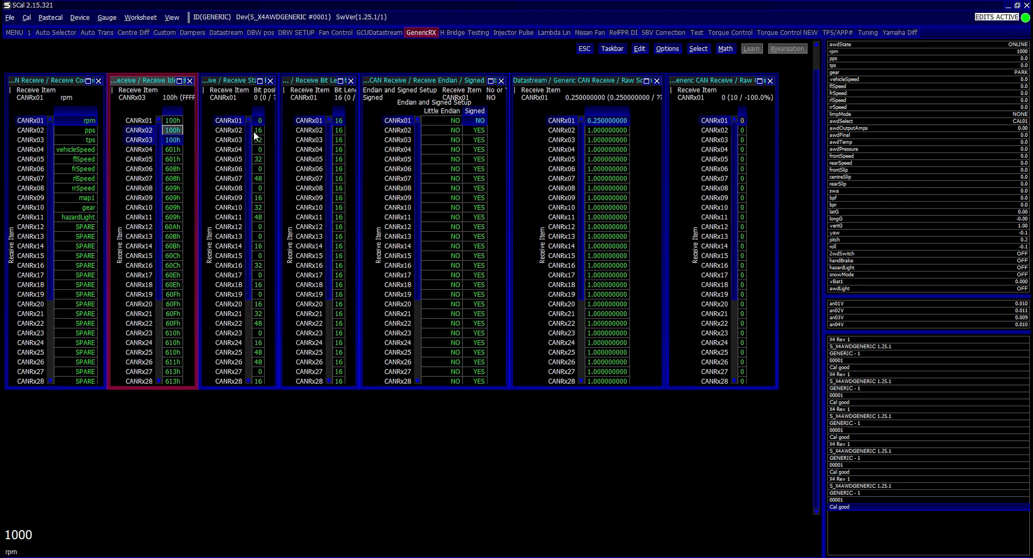
Set the Receive Start Bit of CANRx02 and CANRx03 to 16 and their Receive Bit Length to 8.
click(258, 132)
key(shift+Down)
text(16)
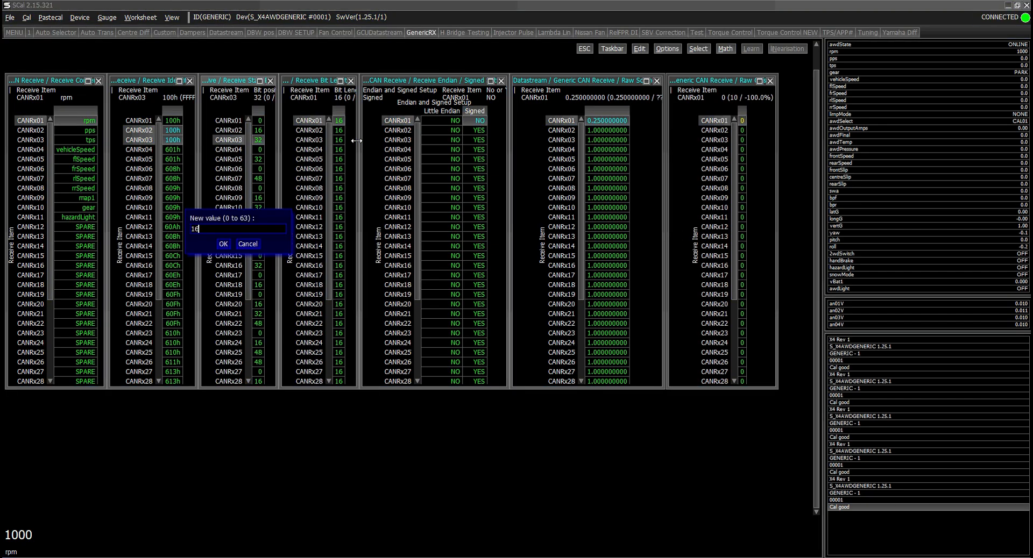
key(Return)
click(338, 132)
key(shift+Down)
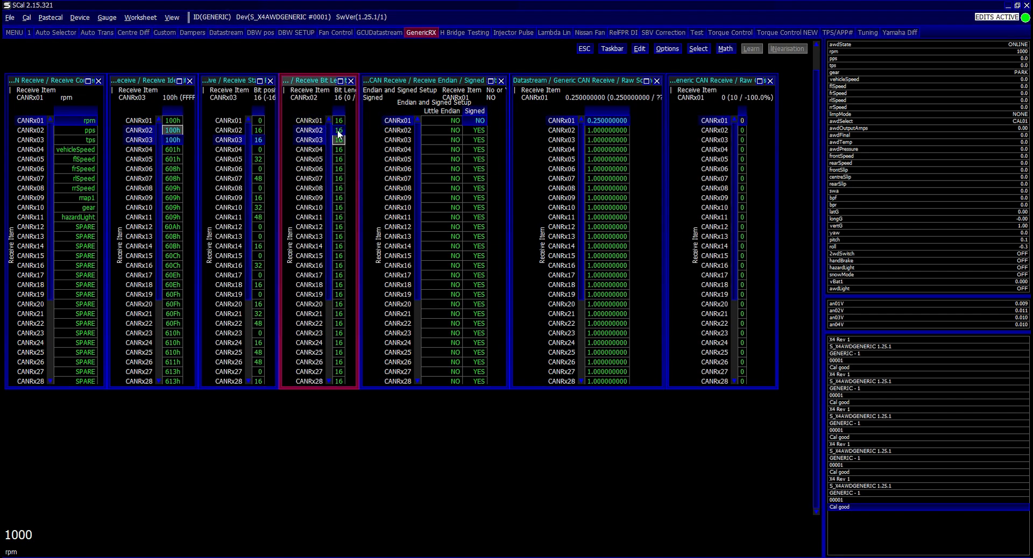
text(8)
key(Return)
Set the Signed option of CANRx02 and CANRx03 to NO and program the calibration.
click(475, 131)
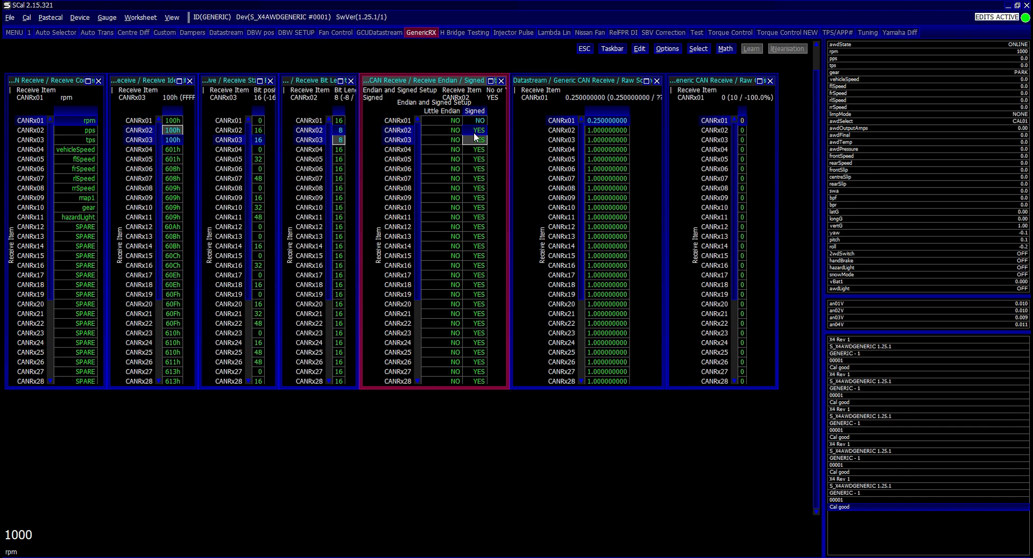
key(Return)
key(Up)
key(Return)
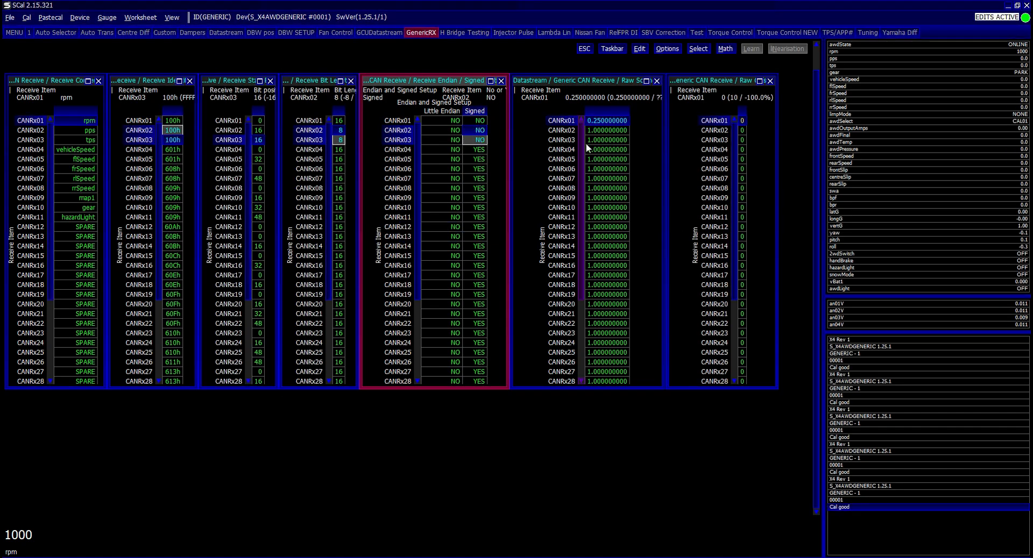
click(606, 141)
key(alt+d)
key(p)
key(Return)
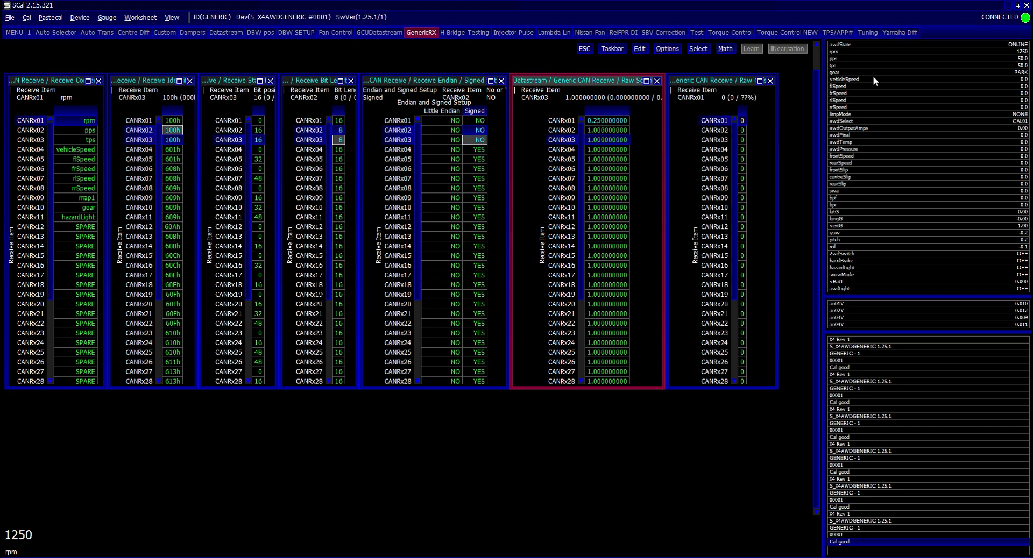
Display tps and pps as large gauges and compare them with the TPS signal in Vehicle Spy, returning to SCal.
double_click(853, 59)
click(483, 557)
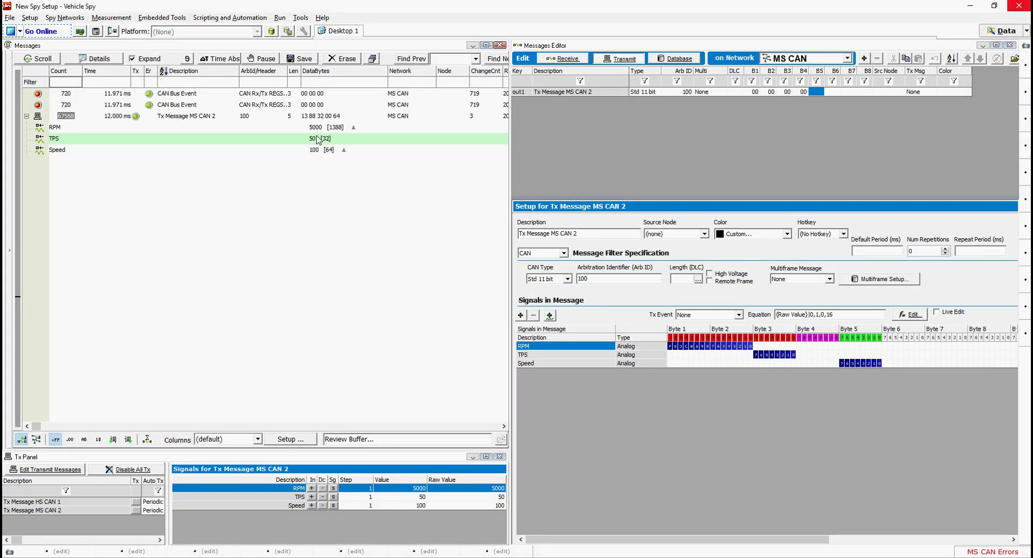
click(296, 557)
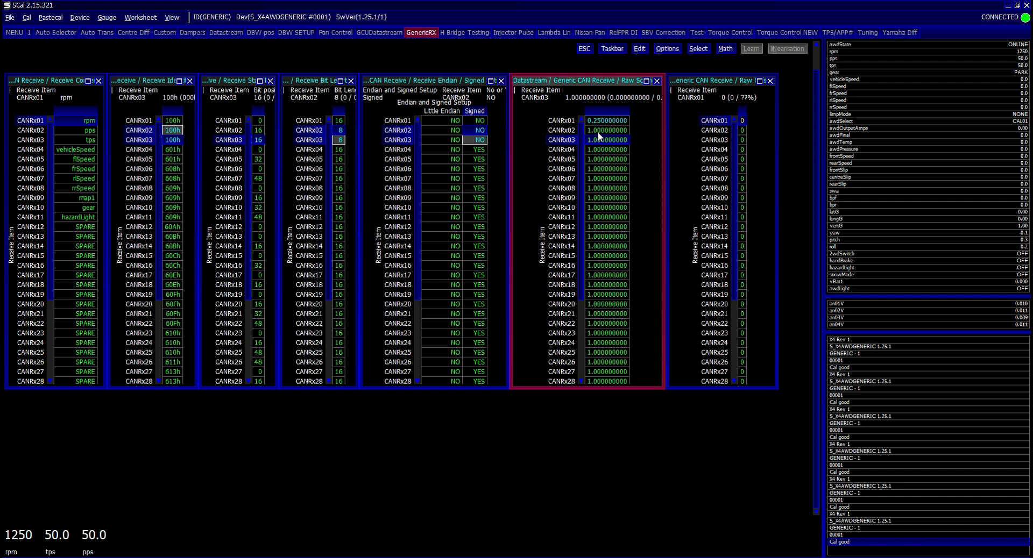
Return to the calibration menu and expand the Generic CAN Transmit and Flexible CAN Transmit groups under Datastream.
key(Escape)
key(Up)
key(Down)
key(Down)
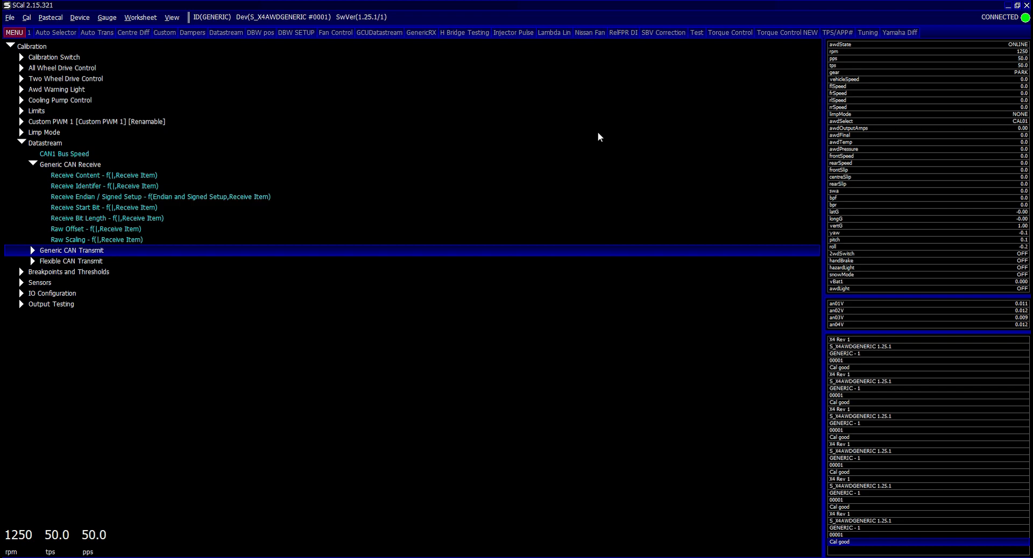
key(Right)
key(Down)
key(Down)
key(Down)
key(Down)
key(Down)
key(Right)
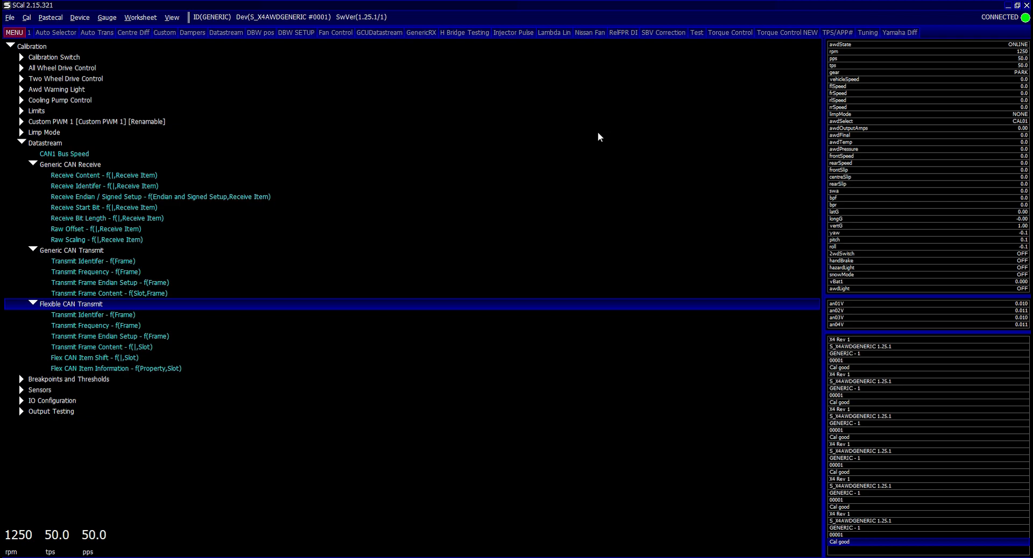
Open the Flex CAN Item Shift calibration under Flexible CAN Transmit.
key(Down)
key(Down)
key(Down)
key(Down)
key(Down)
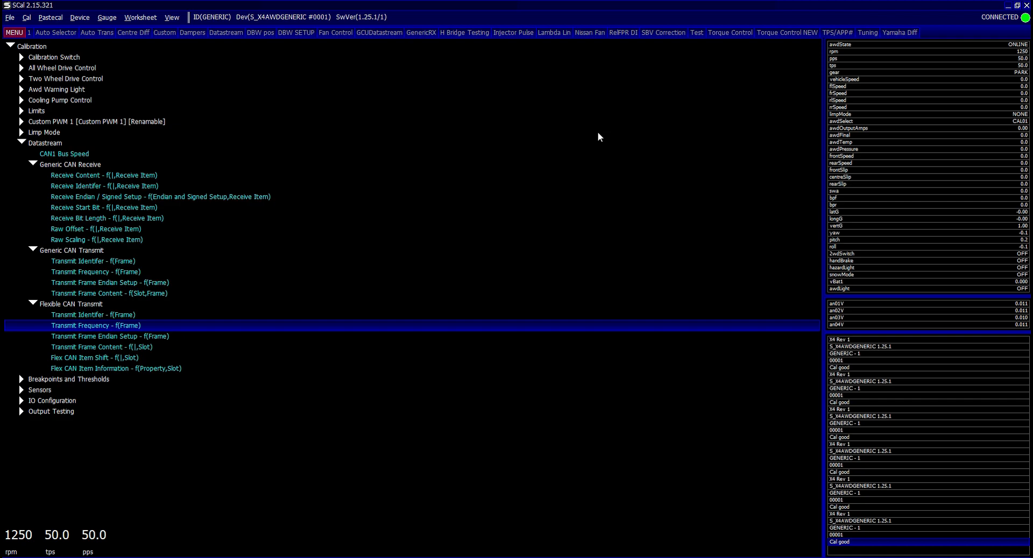
key(Return)
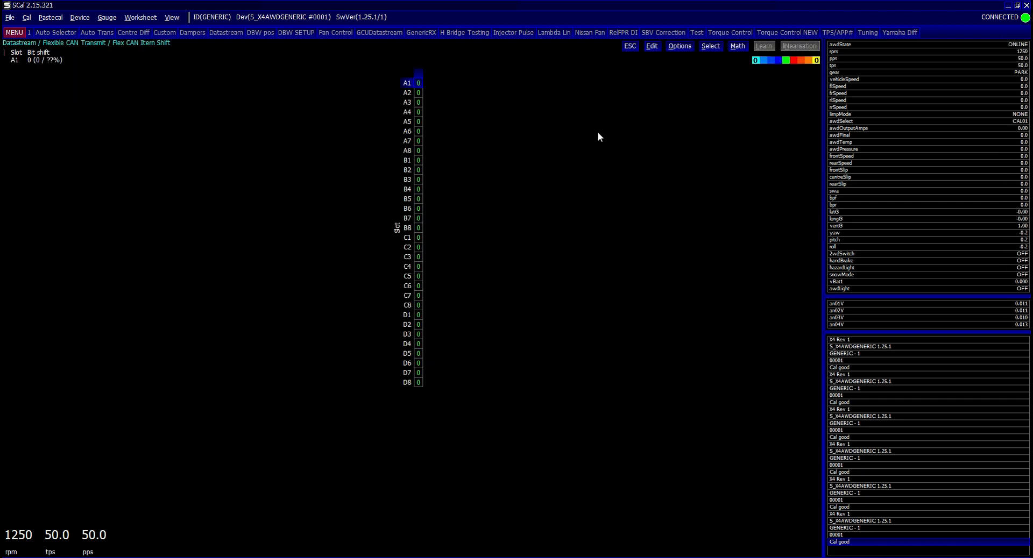
Close the Flex CAN Item Shift calibration and view Flex CAN Item Information under Flexible CAN Transmit.
key(Escape)
key(Down)
key(Return)
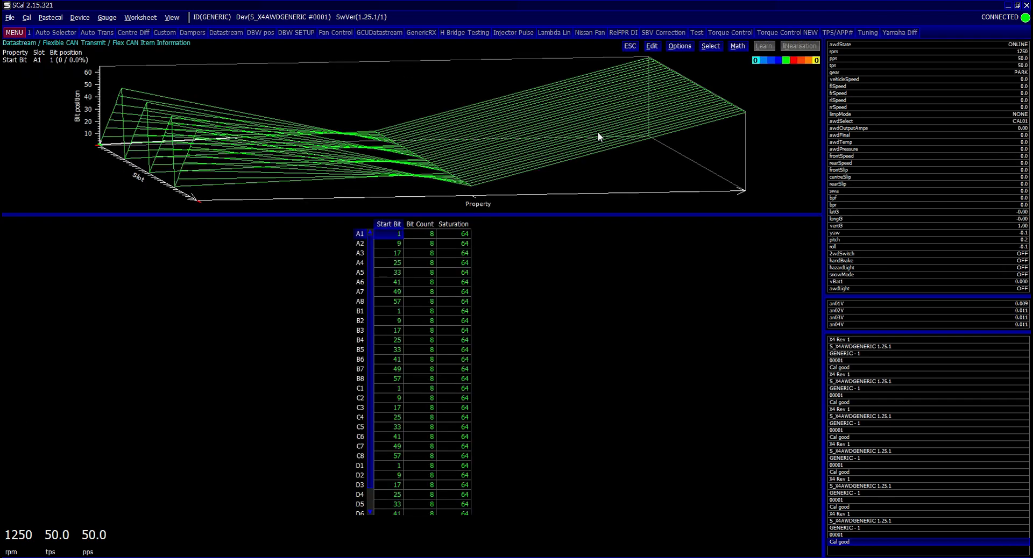
Return to the Generic CAN Transmit group and view its Transmit Identifier calibration, closing it again.
key(Escape)
key(Up)
key(Up)
key(Up)
key(Up)
key(Up)
key(Up)
key(Up)
key(Up)
key(Up)
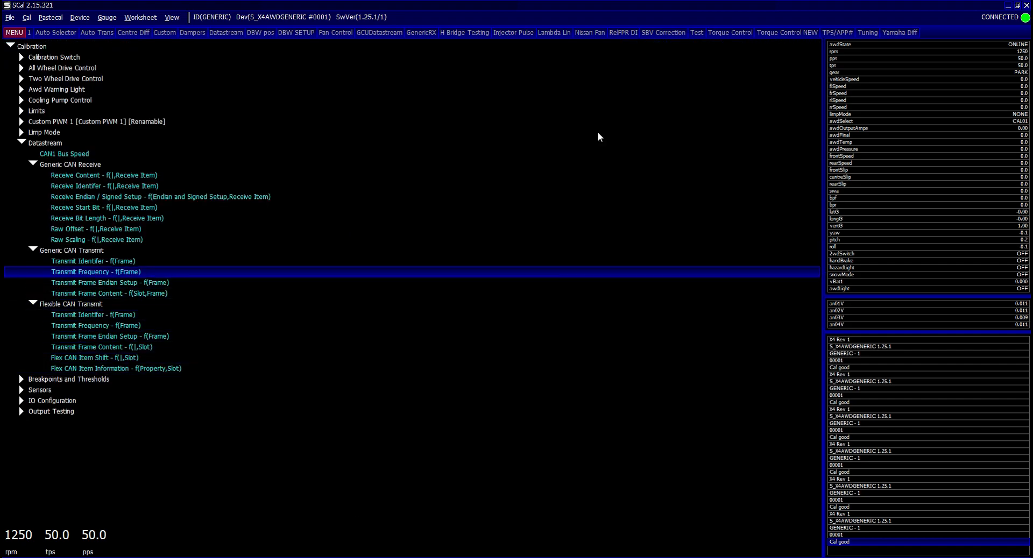
key(Return)
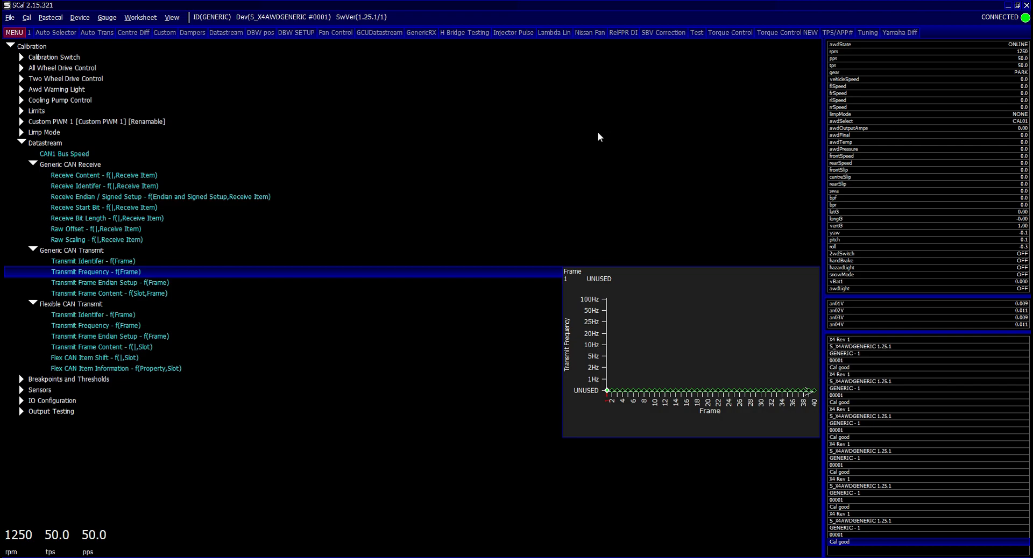
key(Up)
key(Return)
key(Escape)
Set the Generic CAN Transmit frequency of frames 1 to 4 to 10Hz and return to the calibration menu.
key(Down)
key(Return)
key(shift+Right)
key(shift+Right)
key(shift+Right)
key(Return)
text(10)
key(Return)
key(Escape)
Open the Generic CAN Transmit Frame Content calibration and examine the four slots of frame 1.
key(Down)
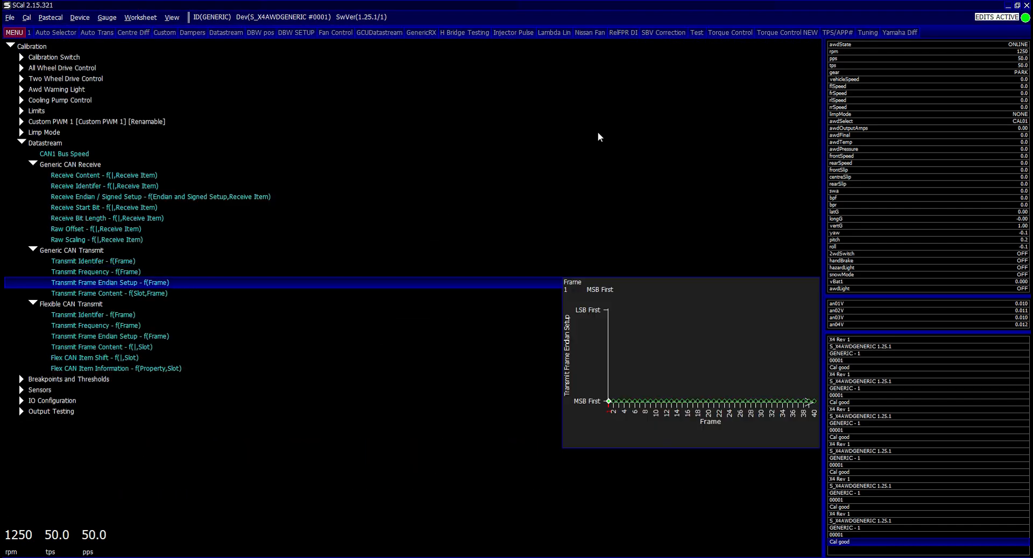
key(Down)
key(Return)
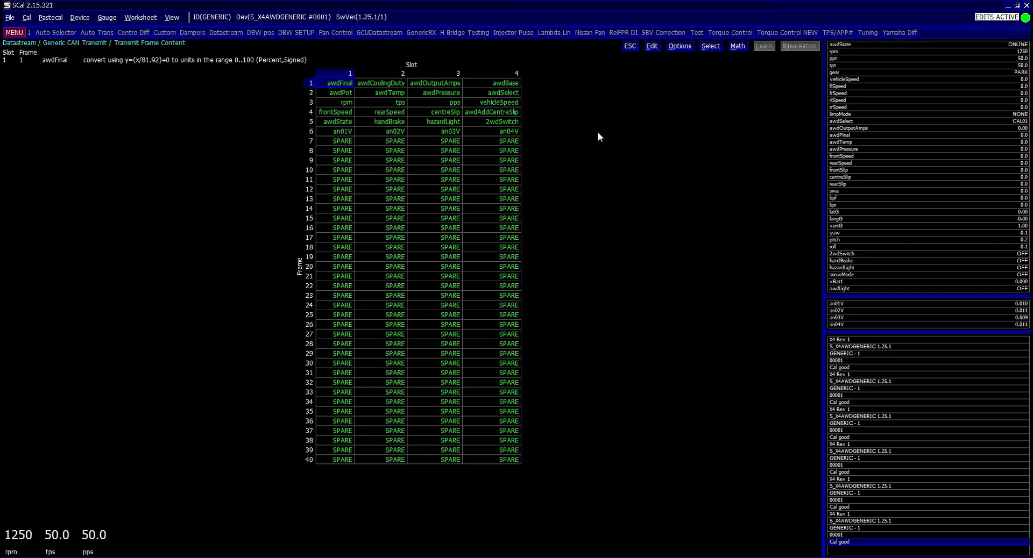
key(Right)
key(Right)
key(Right)
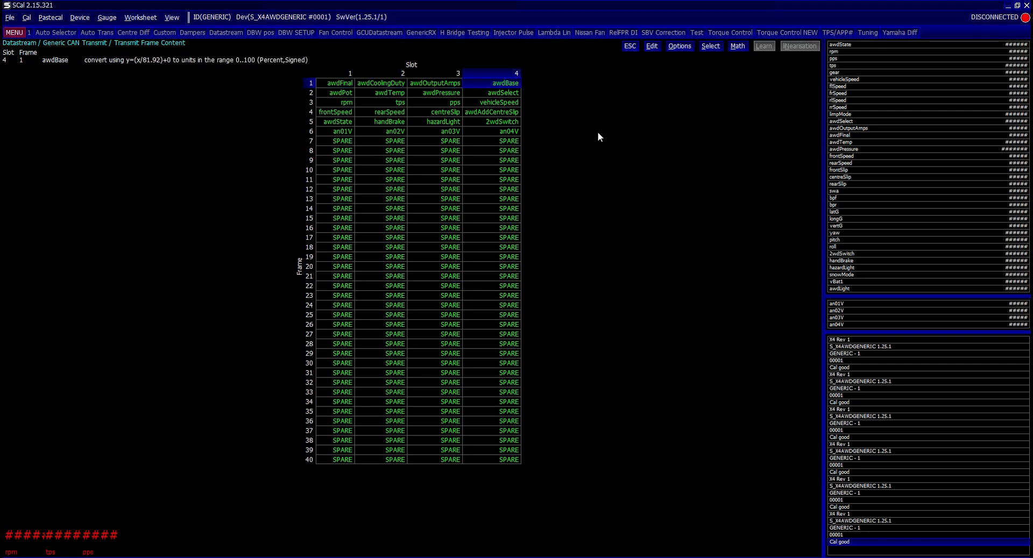
Switch to Vehicle Spy and select the MS CAN $200 message to check the transmitted frames.
click(466, 557)
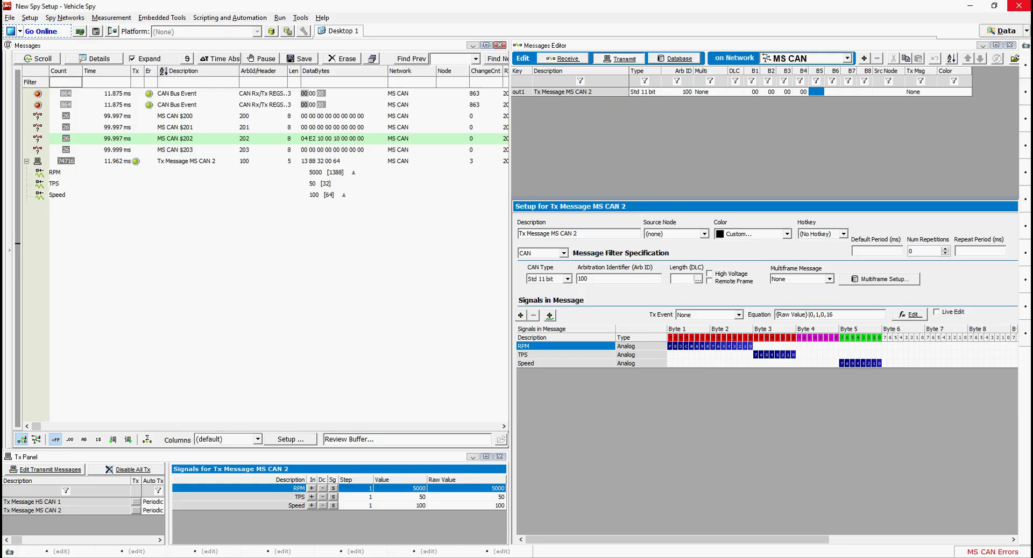
click(273, 117)
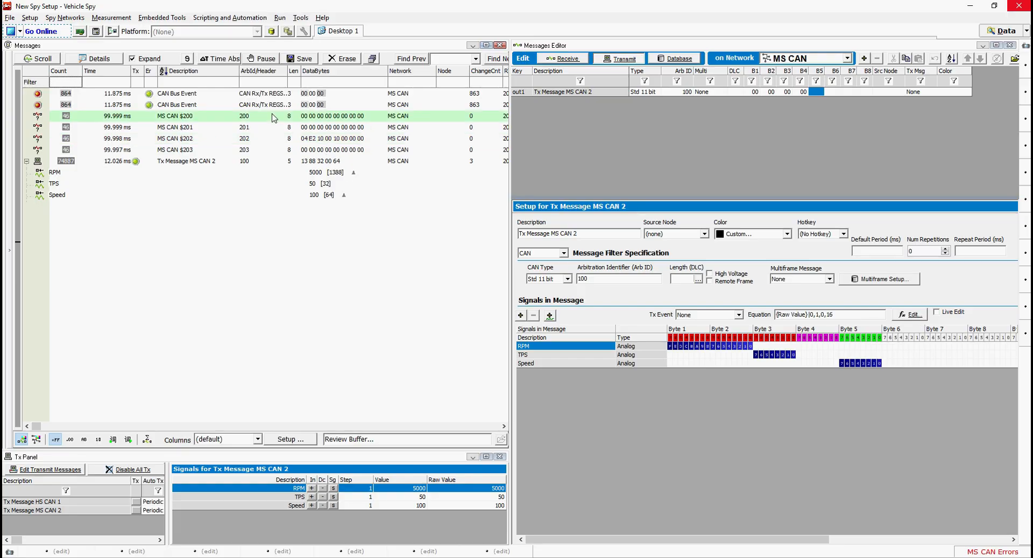